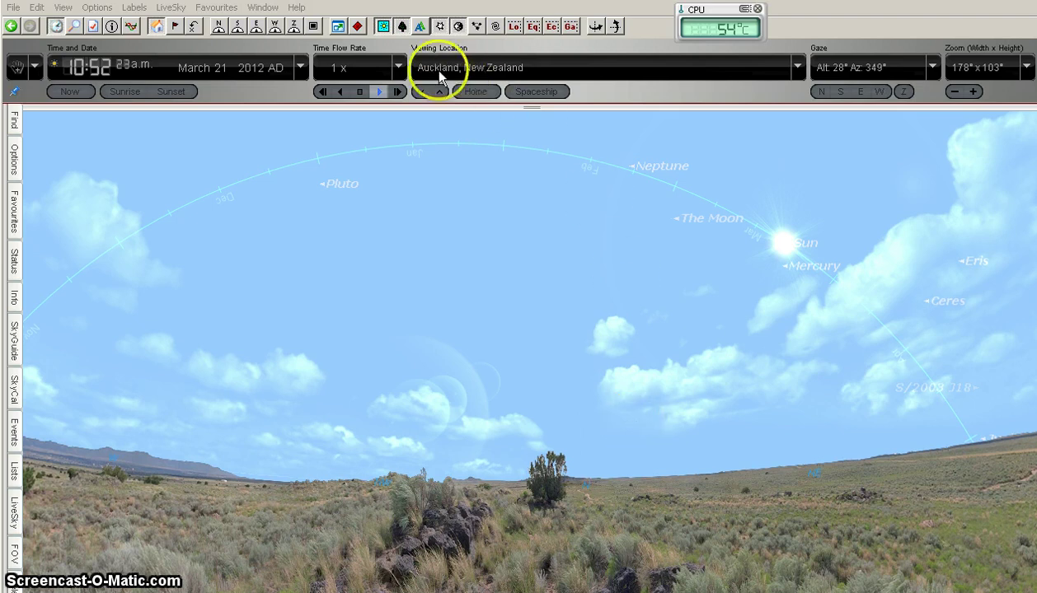
Change the viewing location to South Pole, Antarctica.
left_click(609, 92)
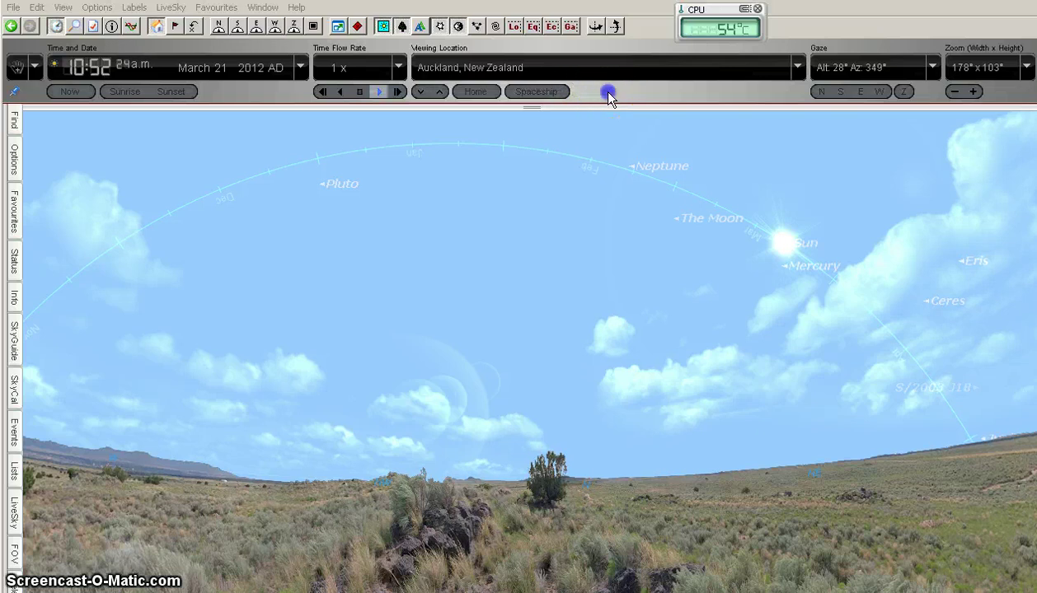
left_click(799, 67)
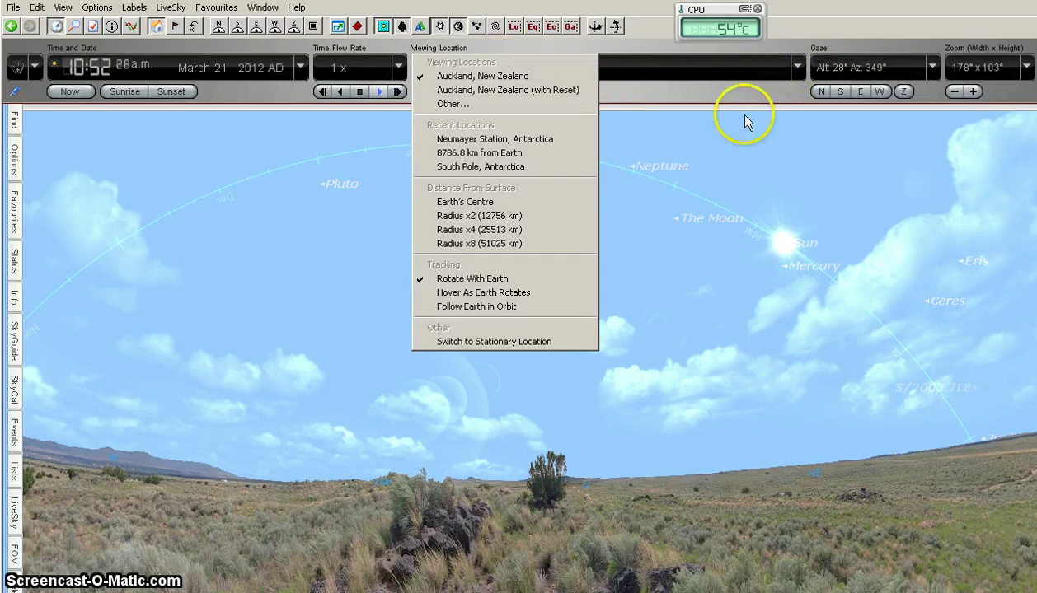
left_click(541, 167)
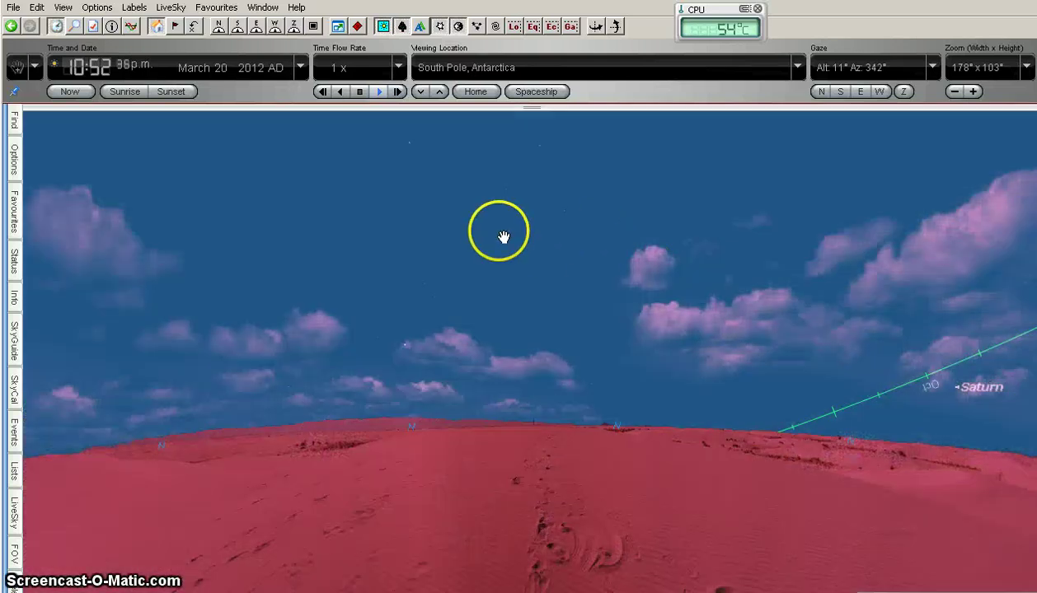
Look around the South Pole horizon until the Sun is in view, with the gaze at about altitude 19° and azimuth 134°.
left_click_drag(475, 238, 472, 236)
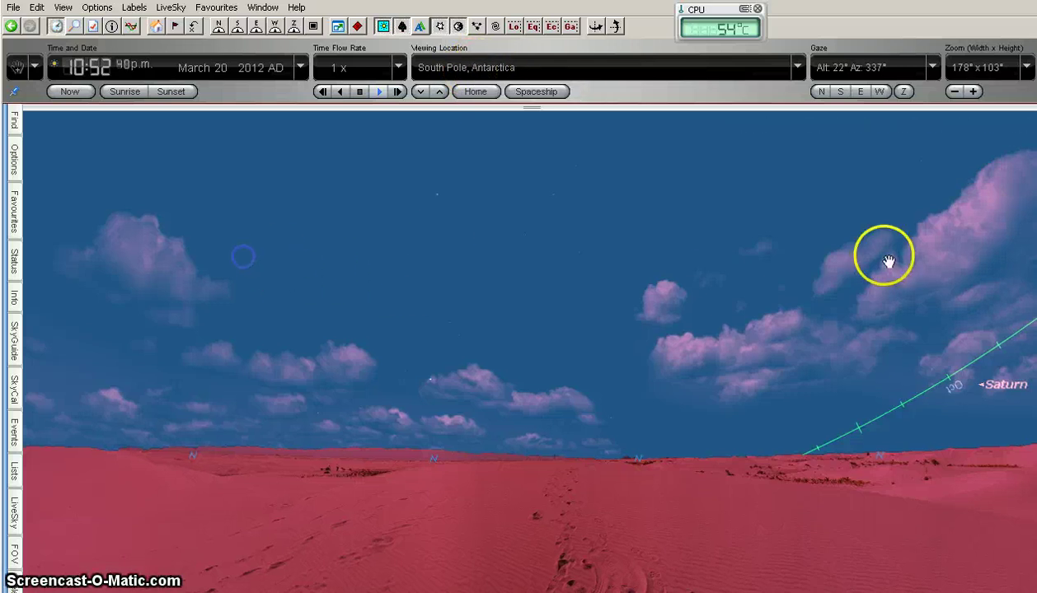
left_click_drag(895, 261, 888, 256)
left_click_drag(742, 355, 745, 360)
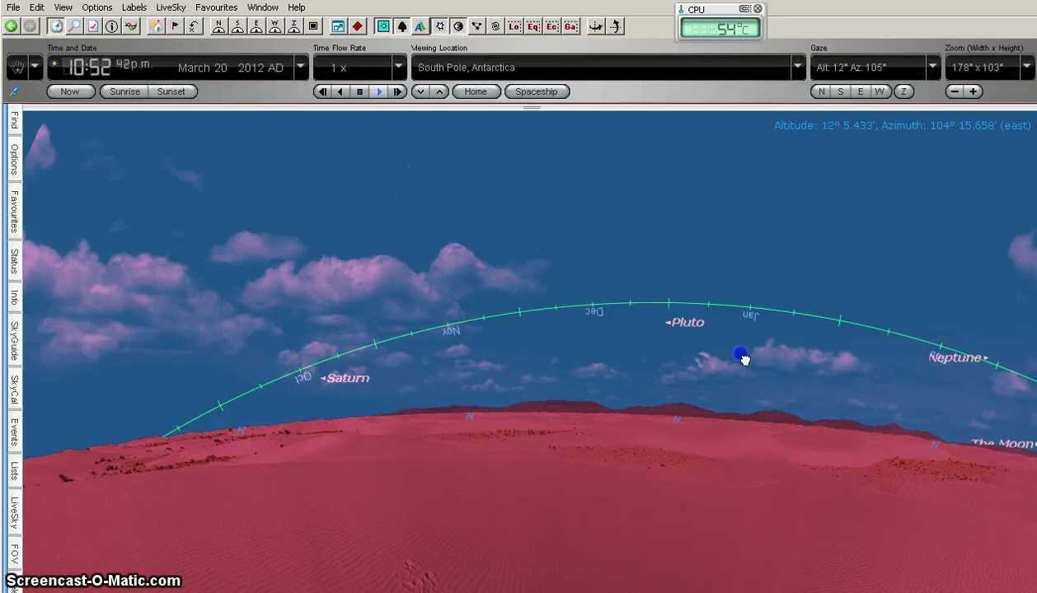
left_click_drag(745, 359, 745, 360)
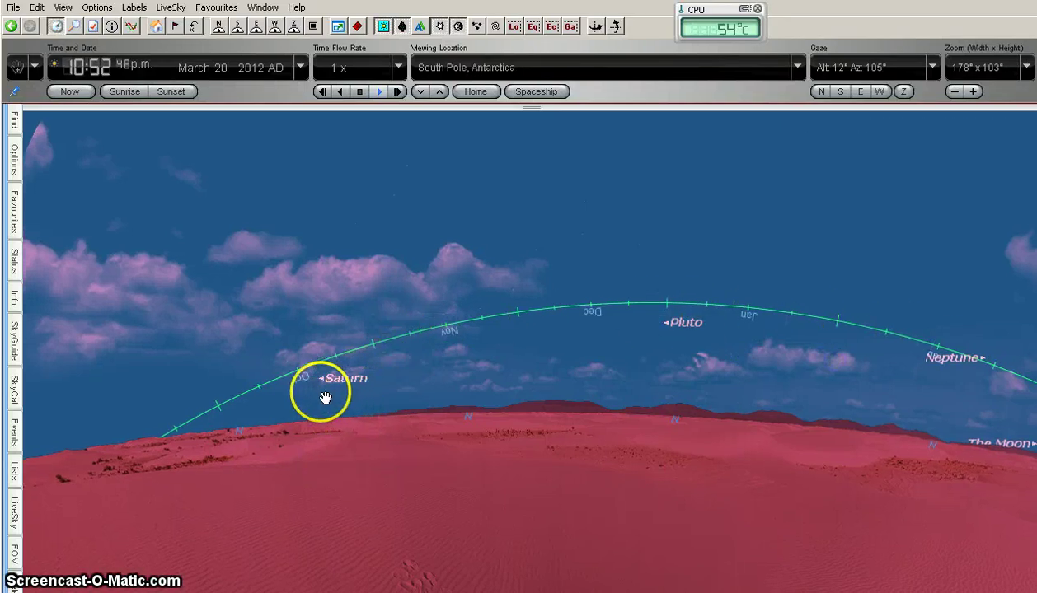
mouse_move(856, 393)
left_mouse_down()
mouse_move(620, 394)
mouse_move(677, 401)
left_mouse_up()
left_click_drag(539, 244, 571, 252)
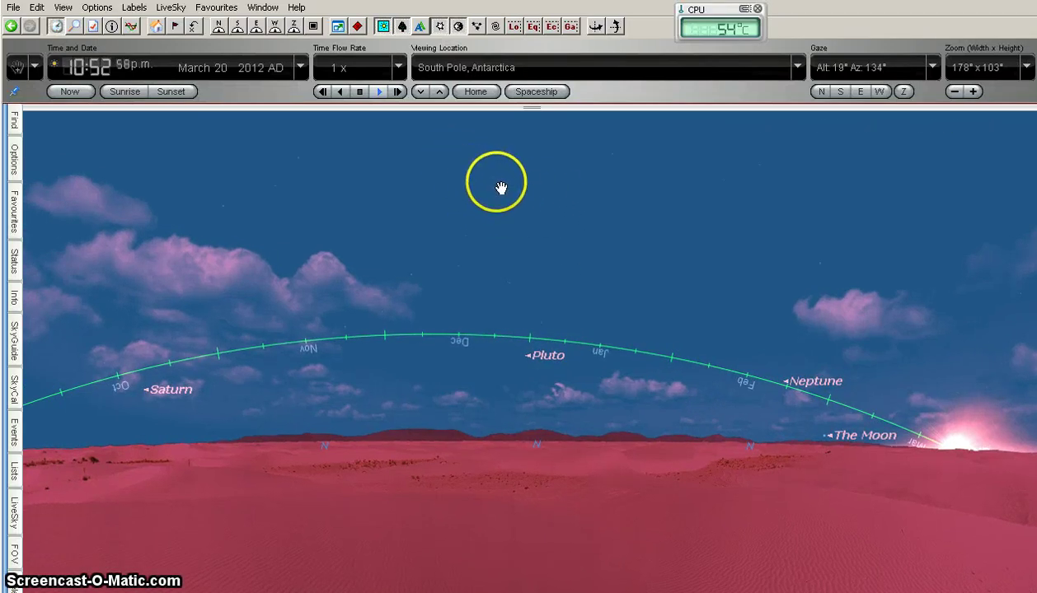
Raise the viewing location above the South Pole to about 5157.7 km from Earth.
left_click(440, 91)
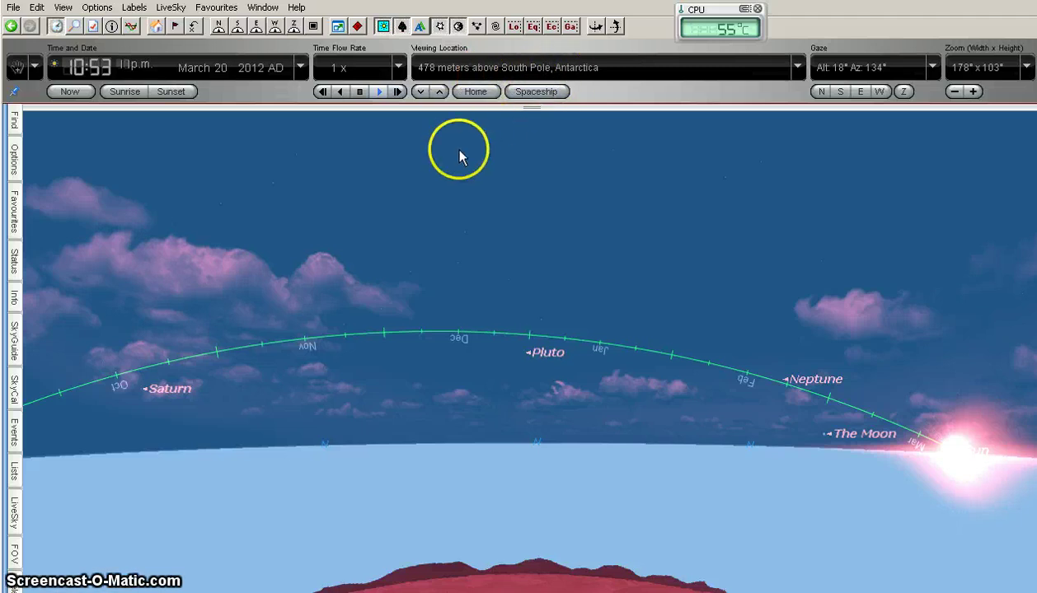
left_click(441, 93)
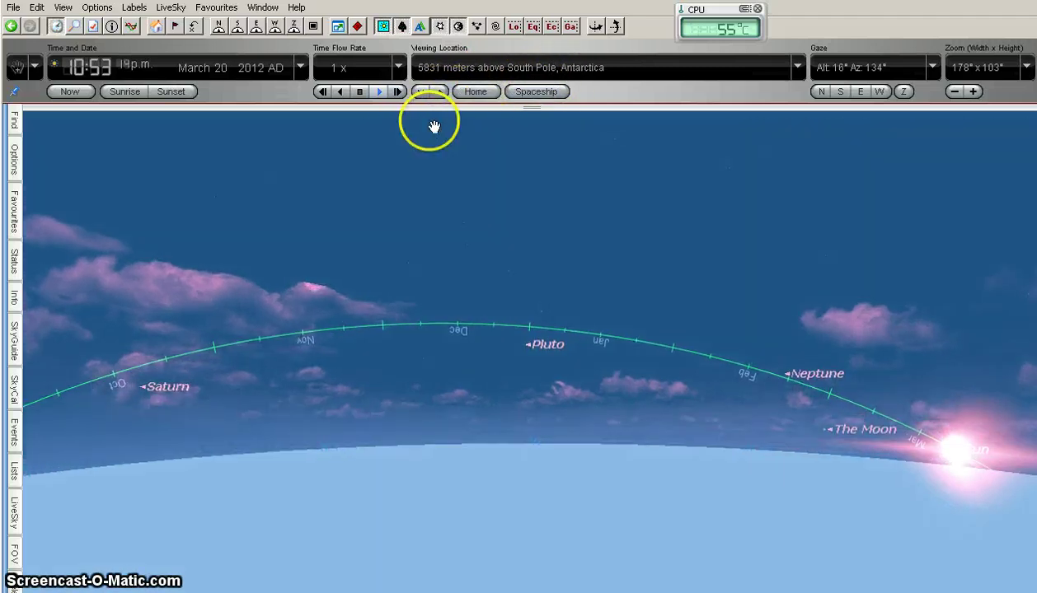
left_click(441, 92)
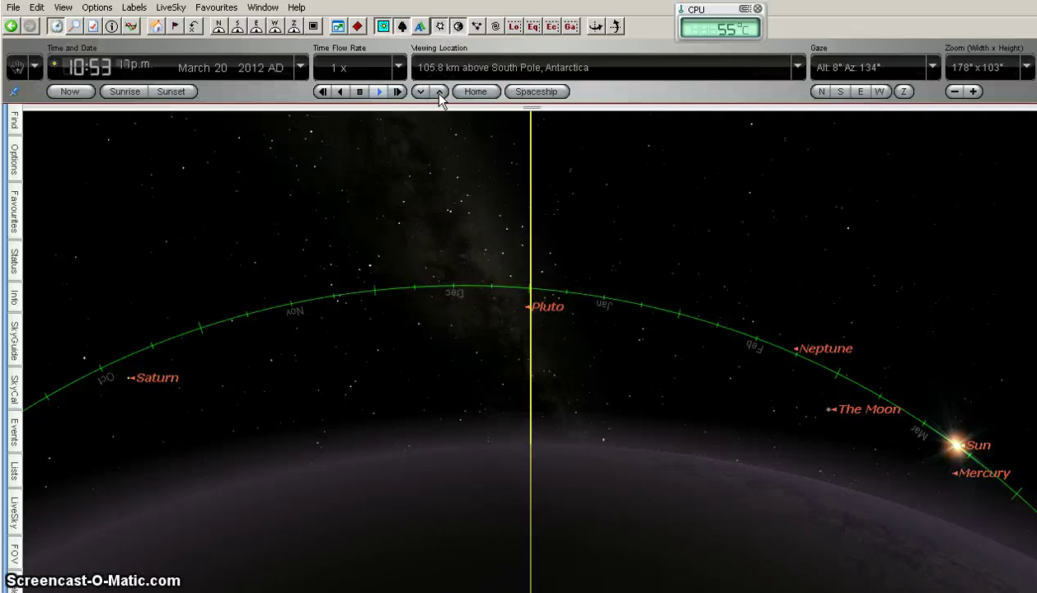
left_click(441, 92)
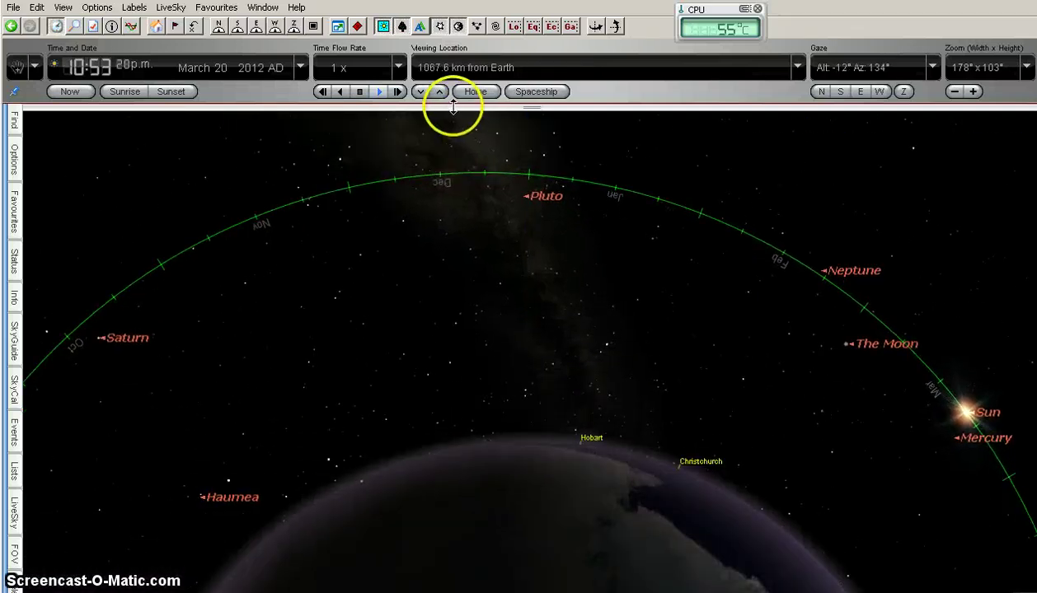
left_click(441, 92)
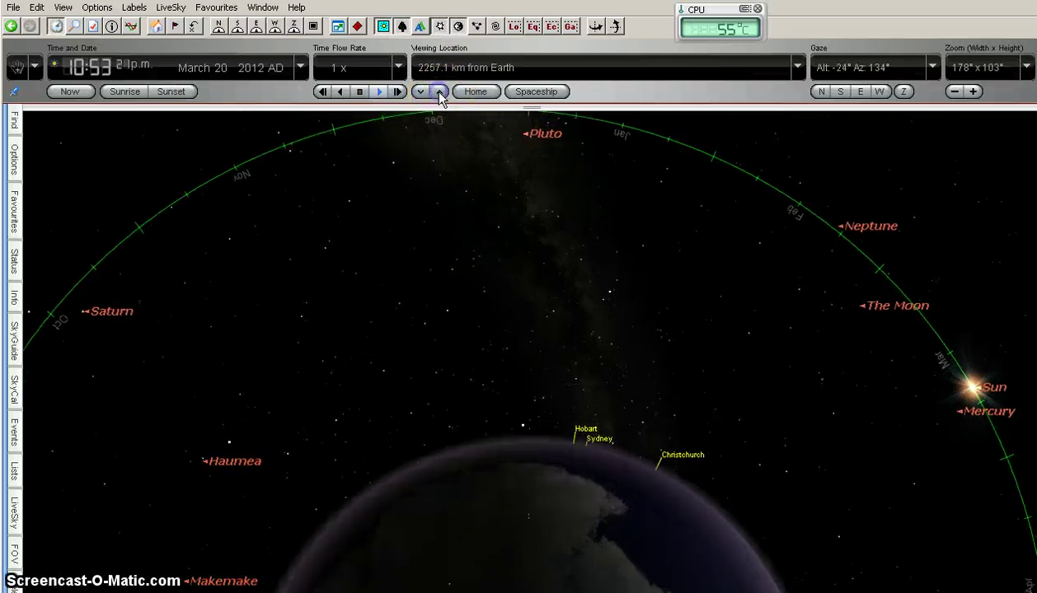
left_click(441, 92)
left_click(441, 93)
left_click(421, 92)
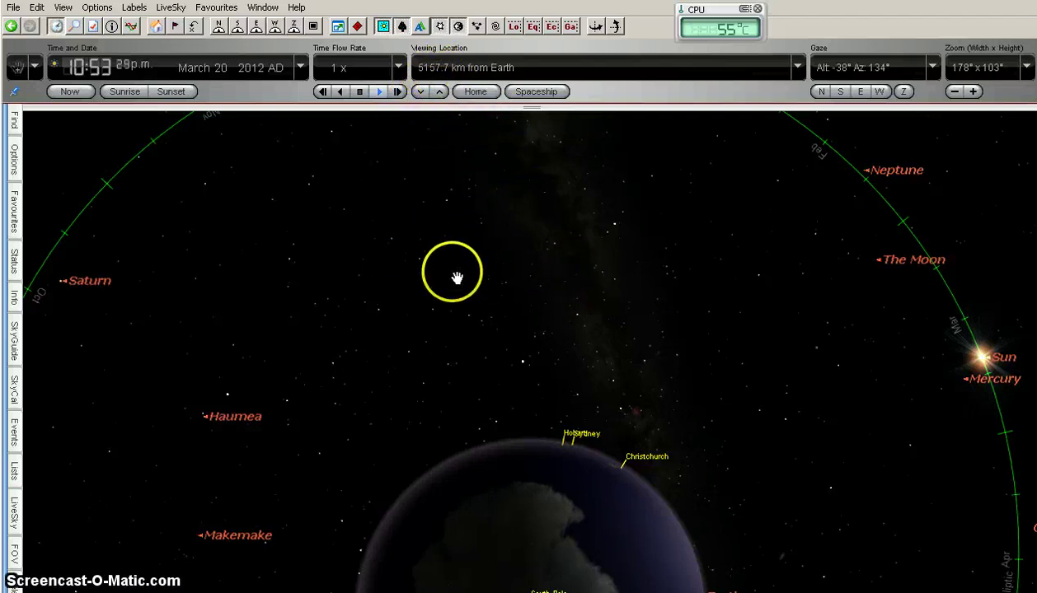
Aim the view down at Earth, examine the labelled places around Antarctica, and zoom in to about 112° x 58°.
left_click_drag(605, 385, 577, 385)
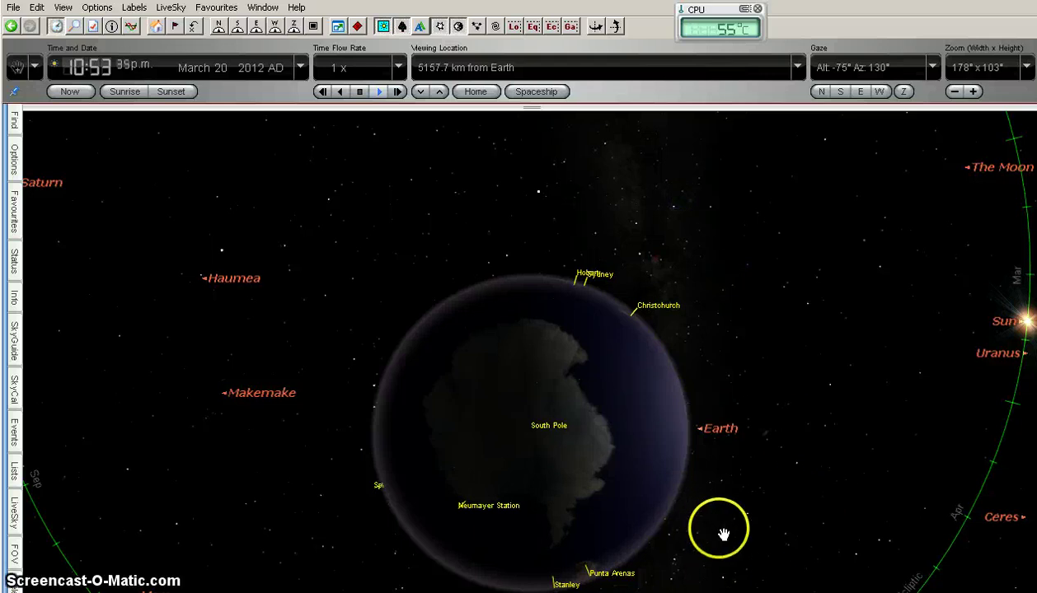
mouse_move(583, 282)
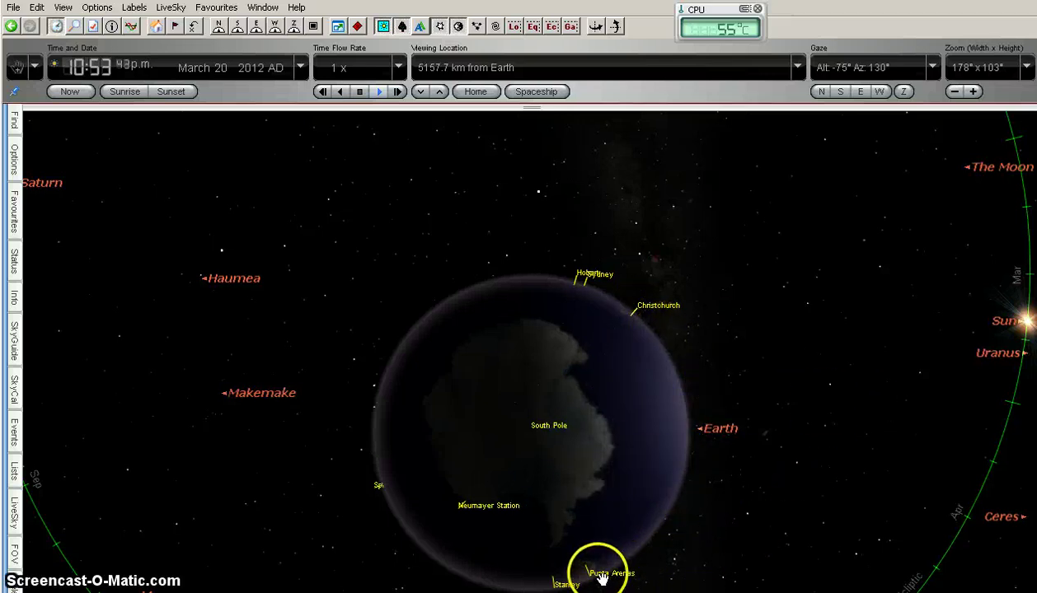
mouse_move(597, 567)
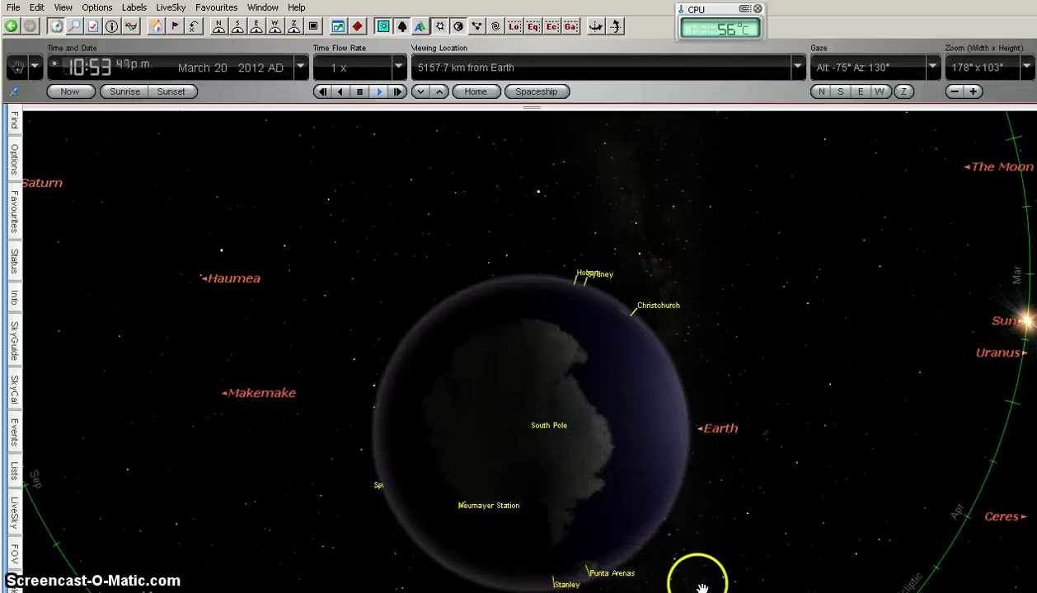
mouse_move(552, 580)
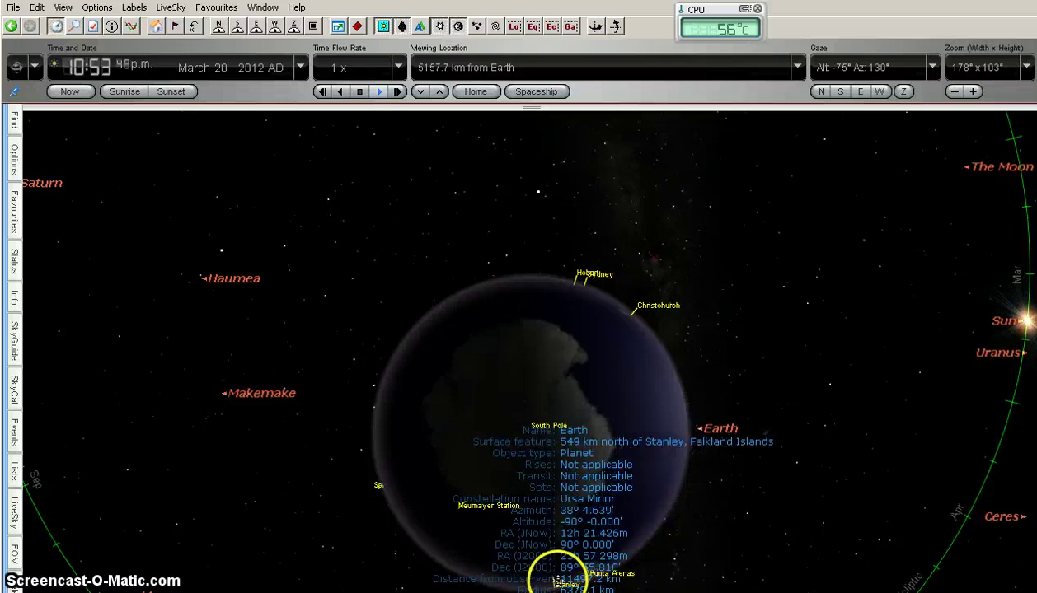
mouse_move(462, 509)
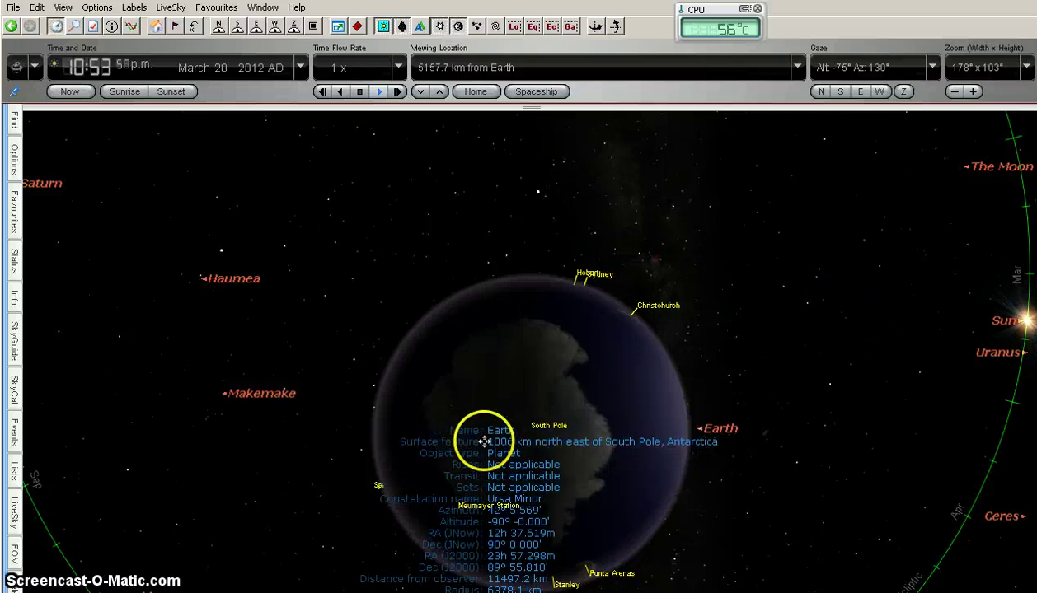
scroll(484, 442, "up", 5)
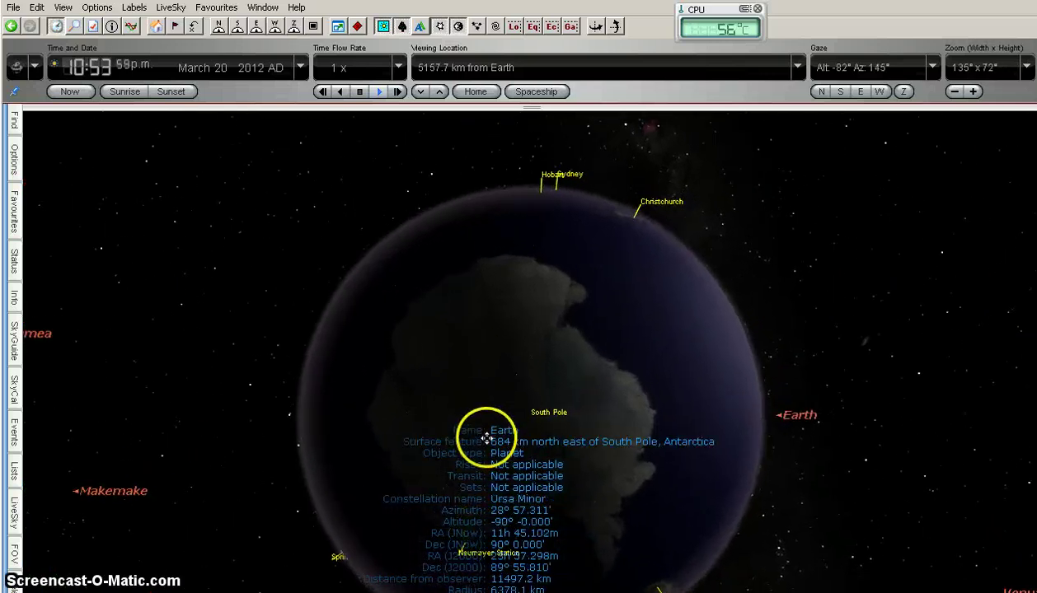
scroll(486, 437, "up", 2)
left_click(940, 302)
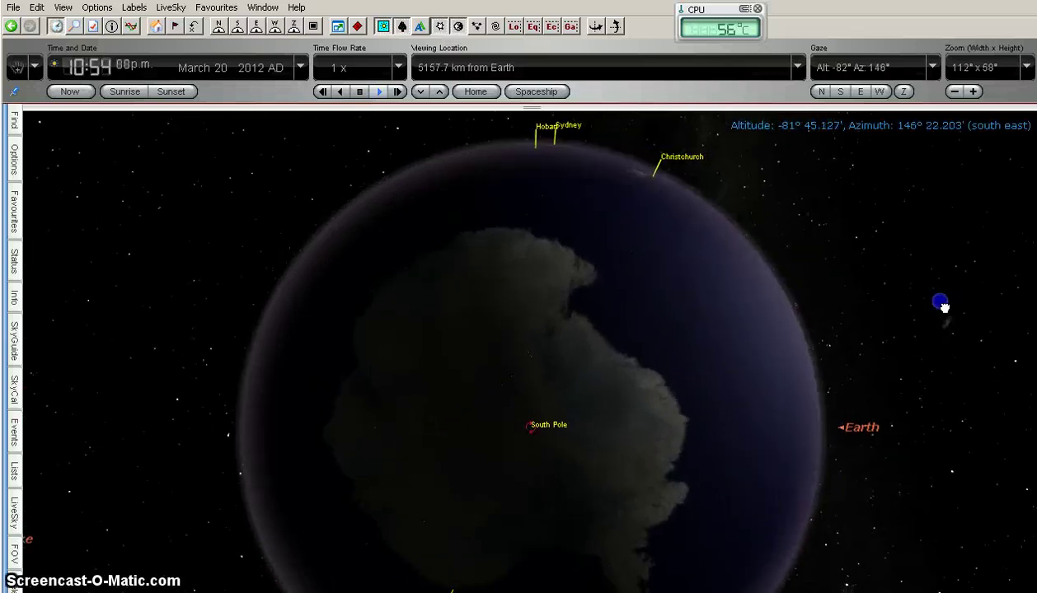
left_click_drag(944, 305, 883, 259)
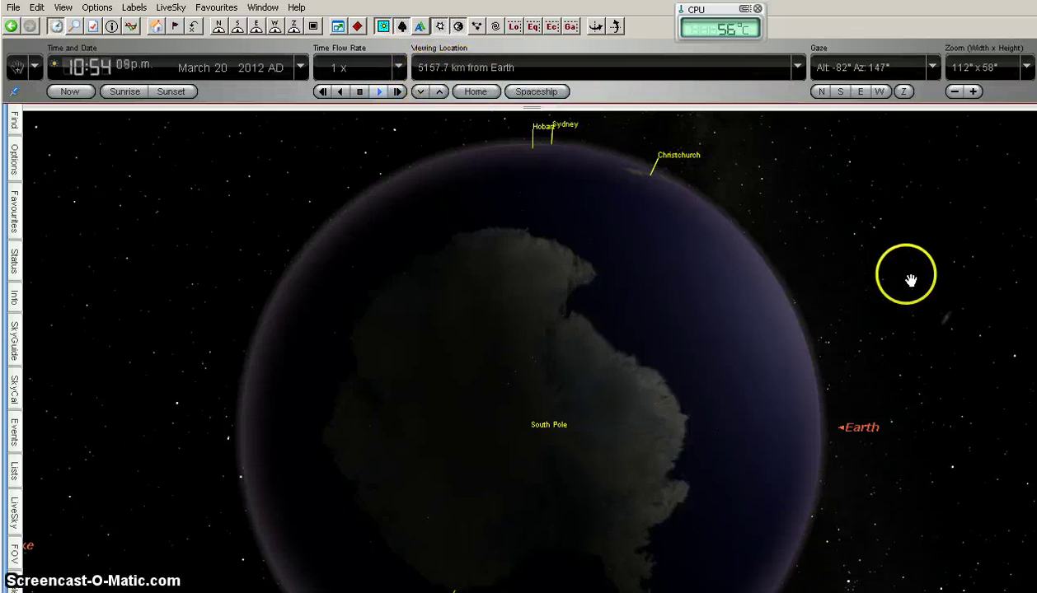
Advance the simulation time by two hours to 12:54 a.m. on March 21, 2012.
mouse_move(544, 387)
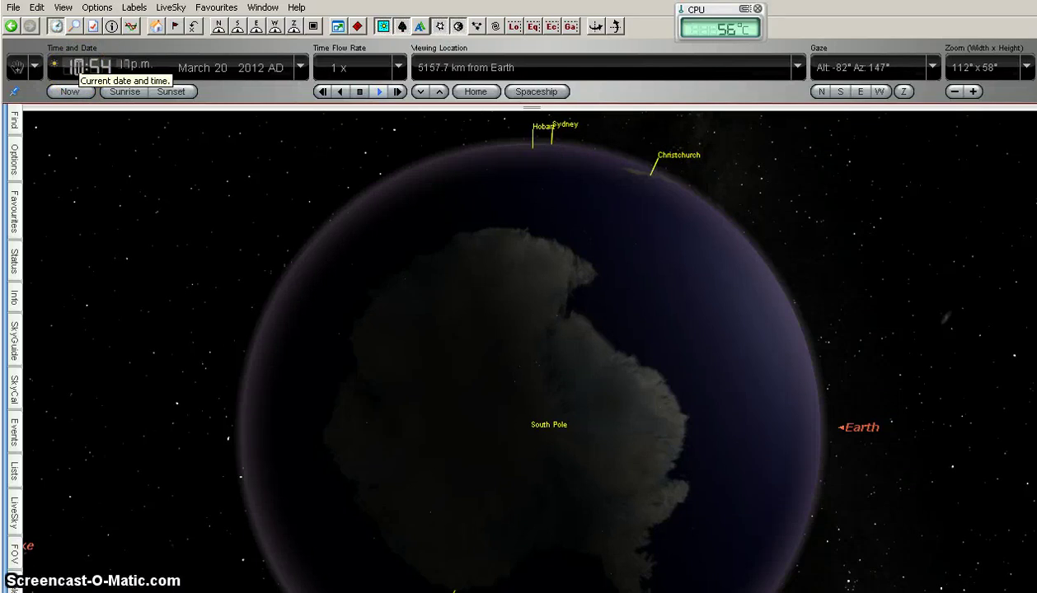
key("Up")
key("Up")
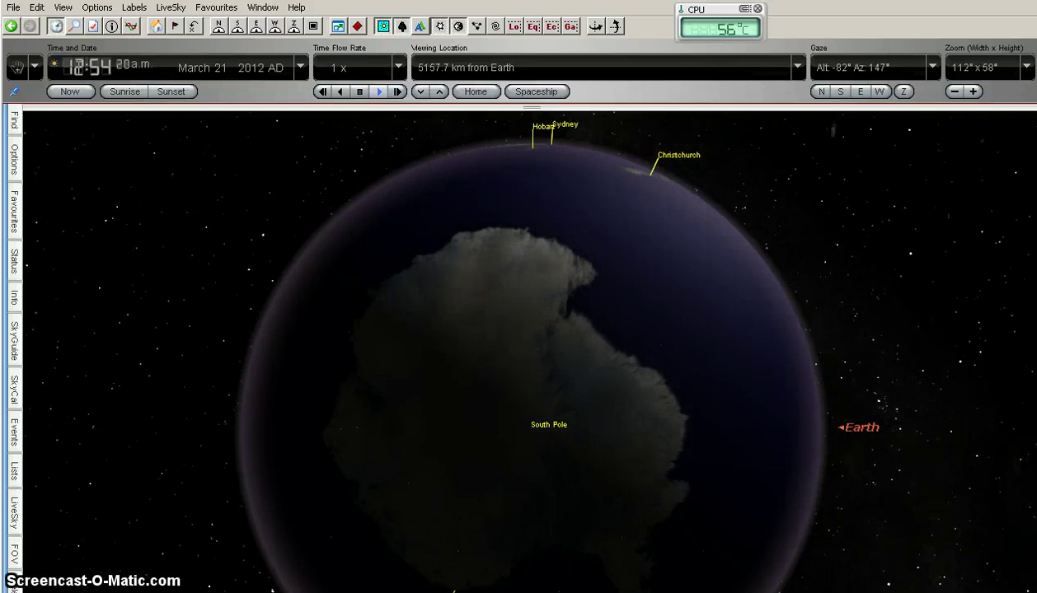
Zoom in to about 31° x 15° and examine the lighting on Earth's edge around Christchurch, New Zealand, and Hobart.
mouse_move(671, 188)
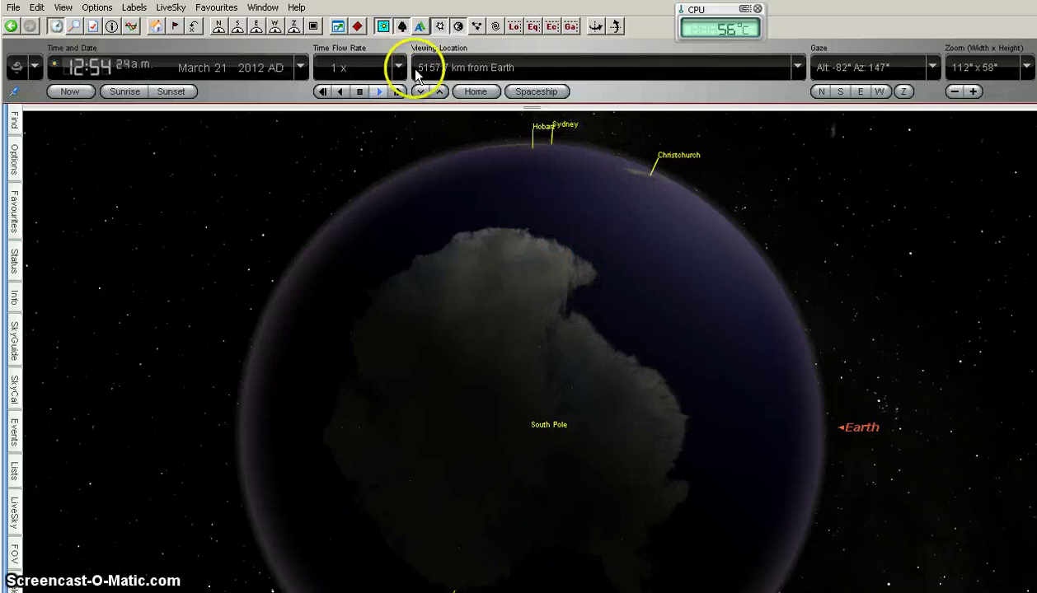
mouse_move(640, 191)
scroll(651, 186, "up", 5)
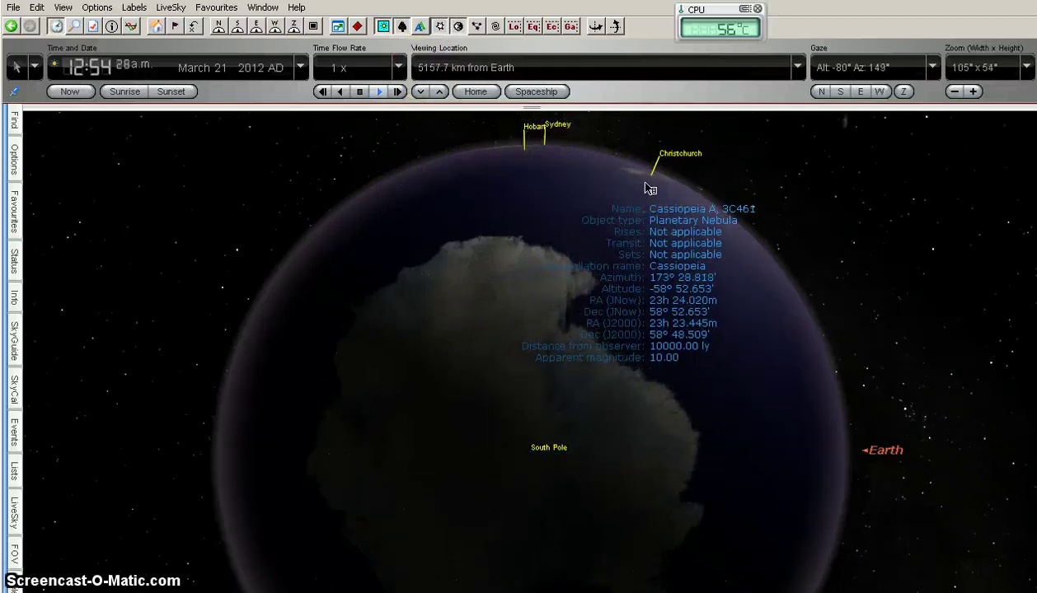
scroll(654, 184, "up", 5)
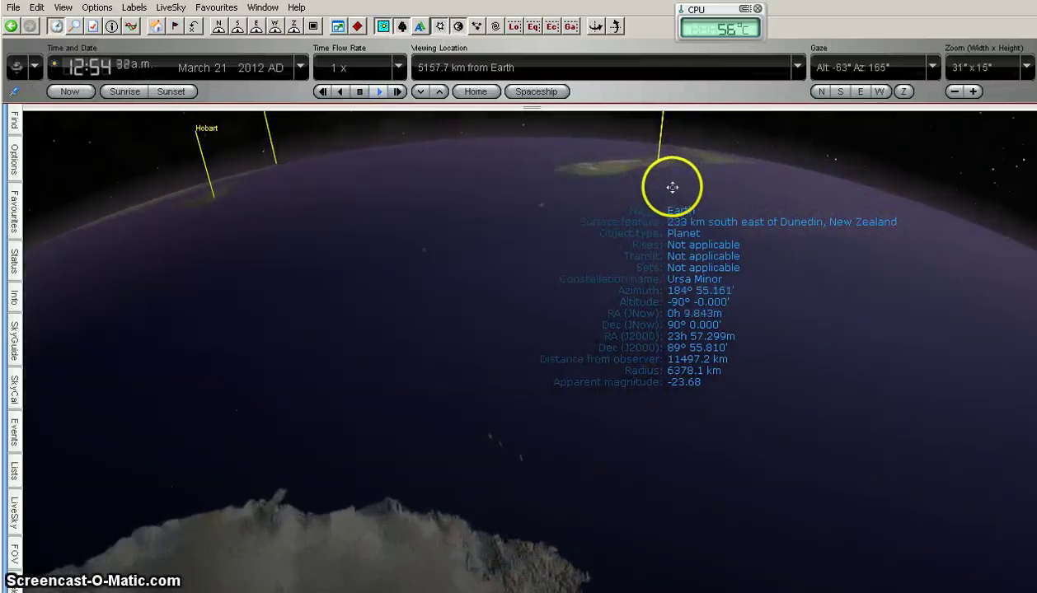
left_click_drag(682, 193, 682, 193)
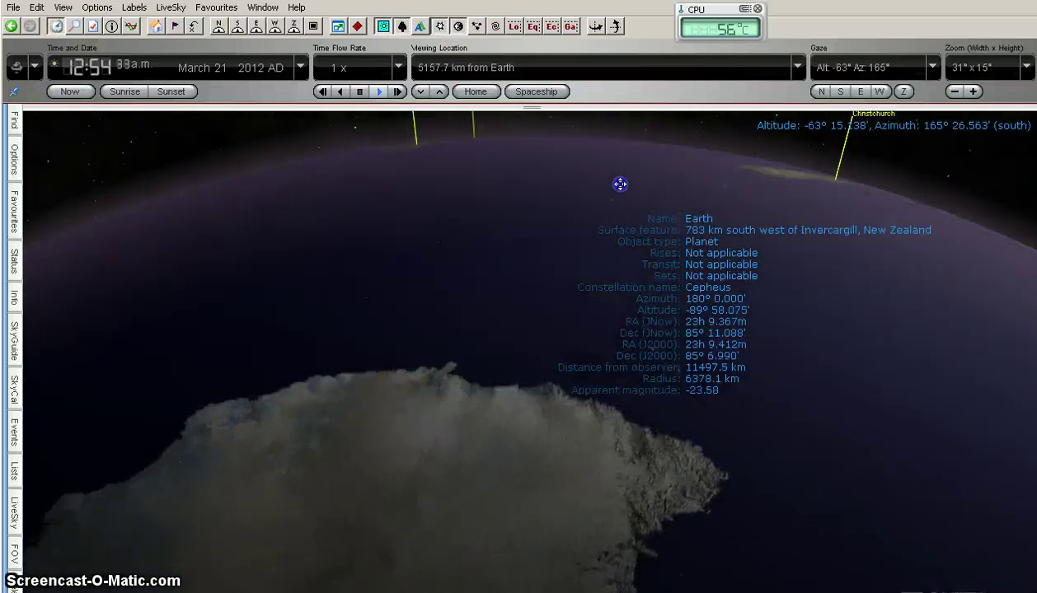
left_click(840, 144)
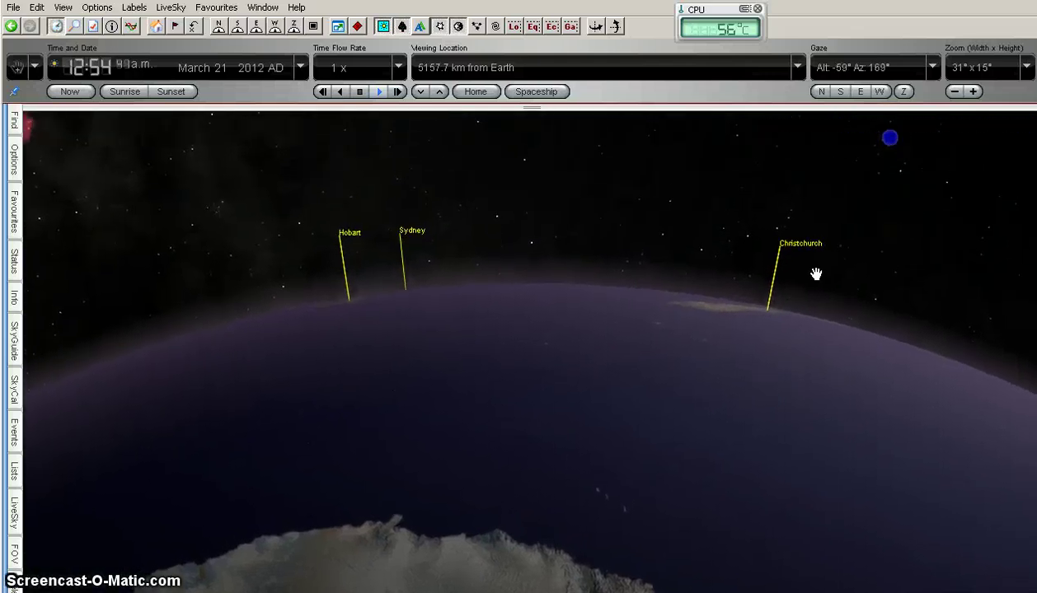
left_click(725, 304)
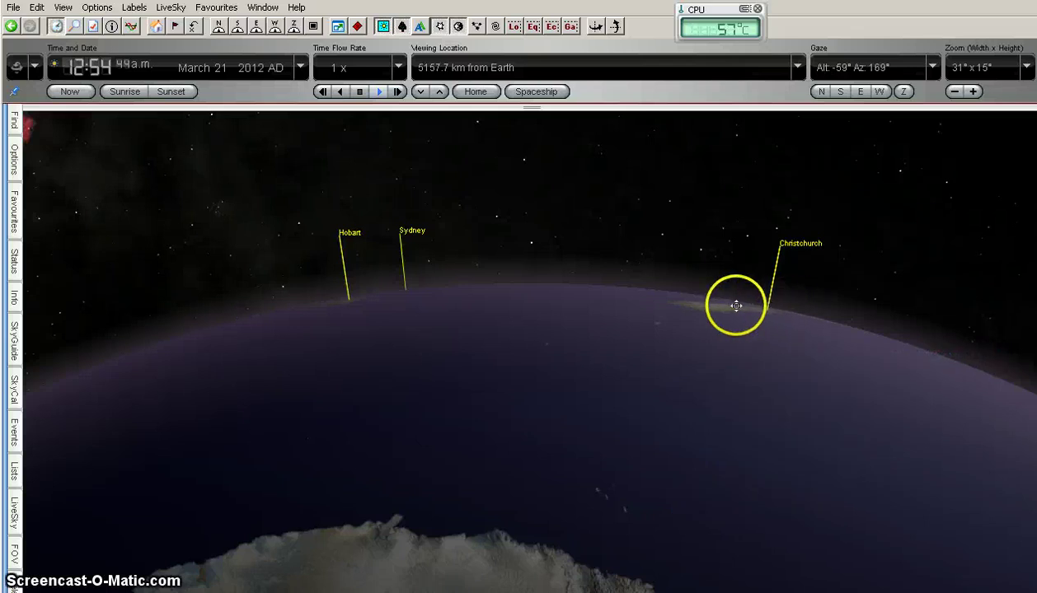
mouse_move(711, 301)
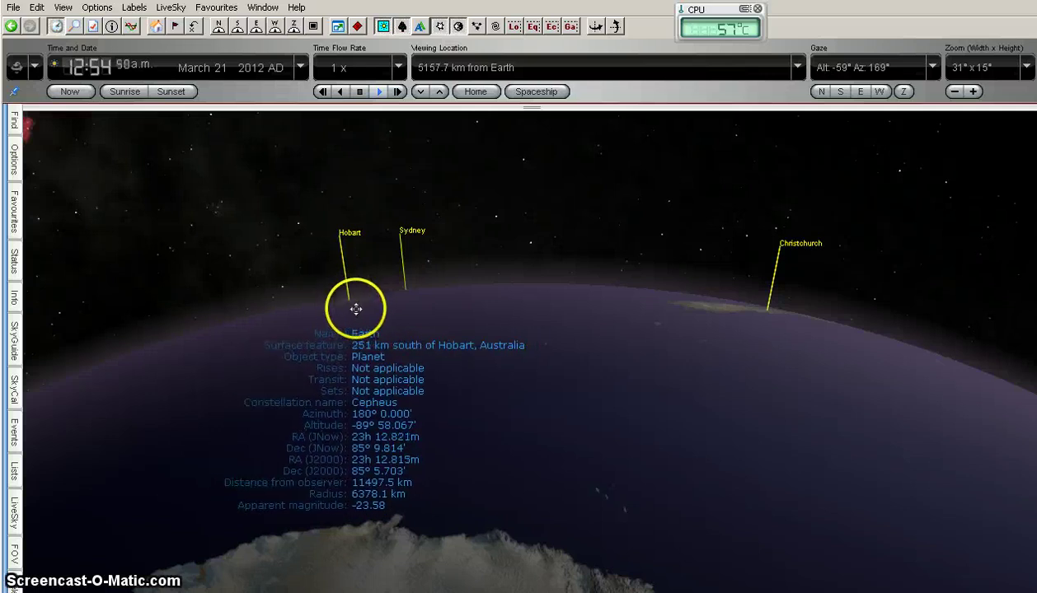
Turn the view around the globe to Punta Arenas and Stanley, widening the zoom to about 54° x 26°.
mouse_move(243, 241)
left_mouse_down()
mouse_move(291, 216)
mouse_move(547, 211)
left_mouse_up()
scroll(555, 214, "down", 5)
left_click_drag(326, 206, 327, 206)
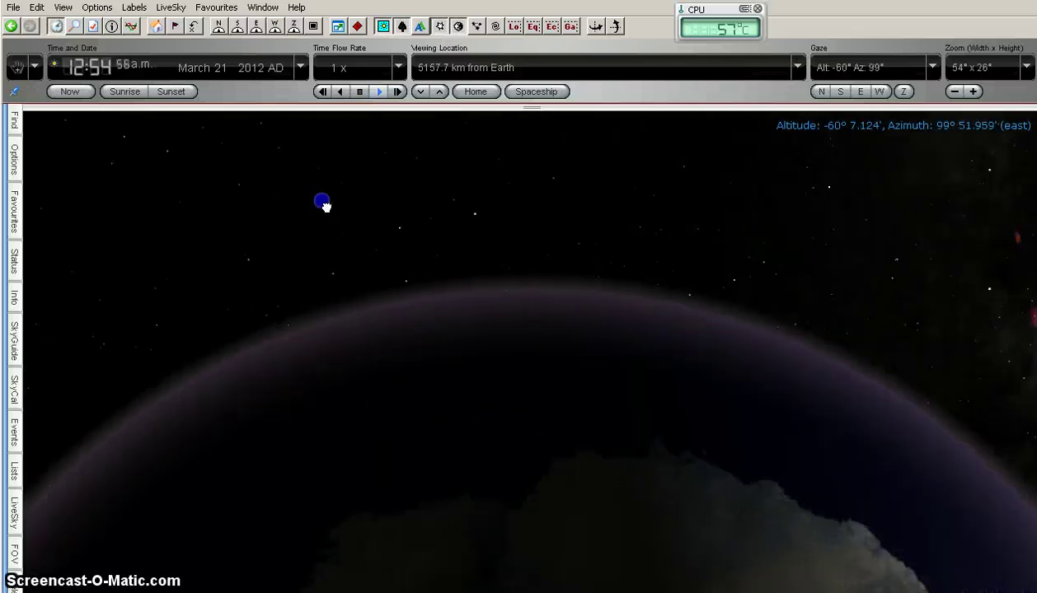
mouse_move(558, 206)
left_mouse_down()
mouse_move(197, 212)
mouse_move(610, 231)
left_mouse_up()
left_click_drag(160, 219, 324, 224)
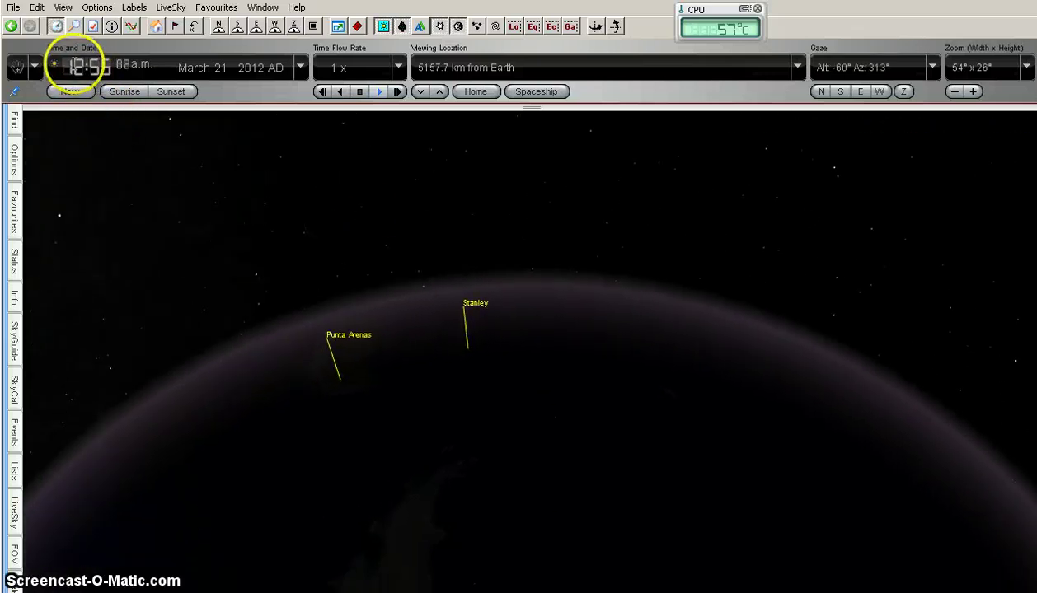
Advance the simulation time hour by hour to 3:55 p.m. on March 21, 2012, with South America in view.
key("Up")
key("Up")
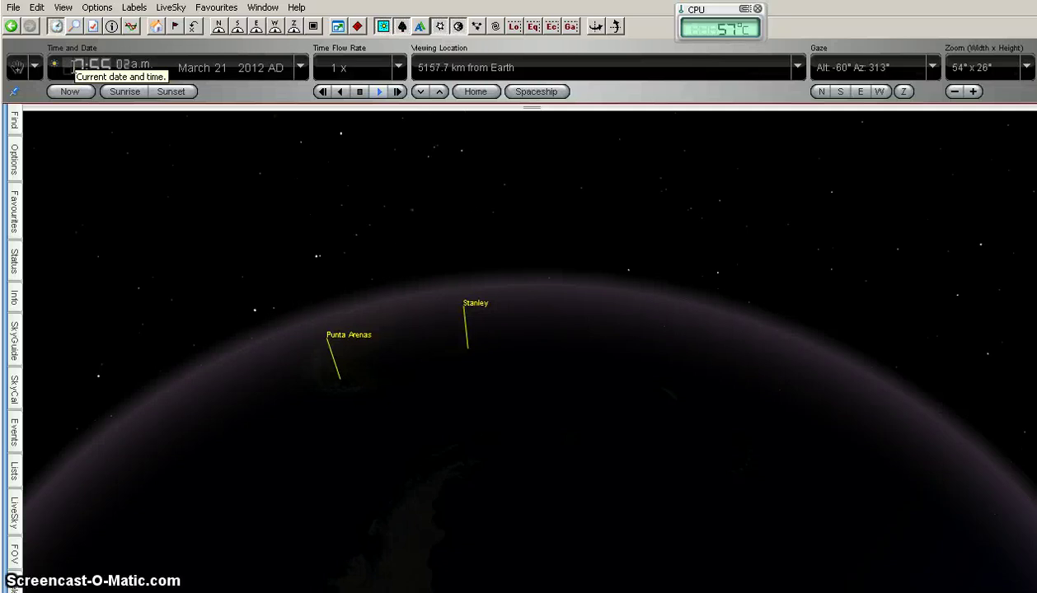
key("Up")
key("Up")
key("Up")
key("Up")
key("Up")
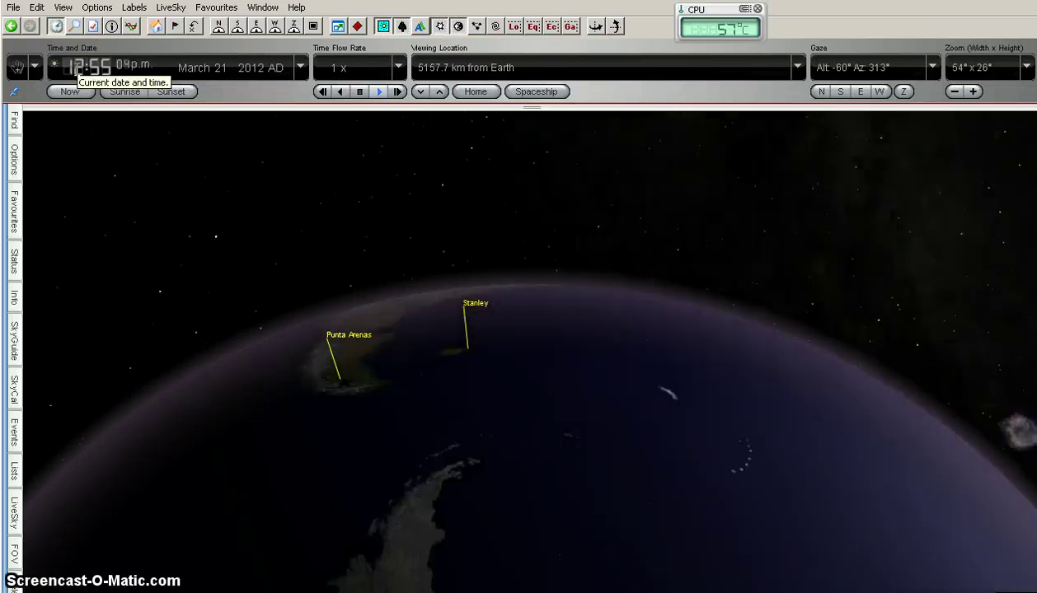
key("Up")
key("Up")
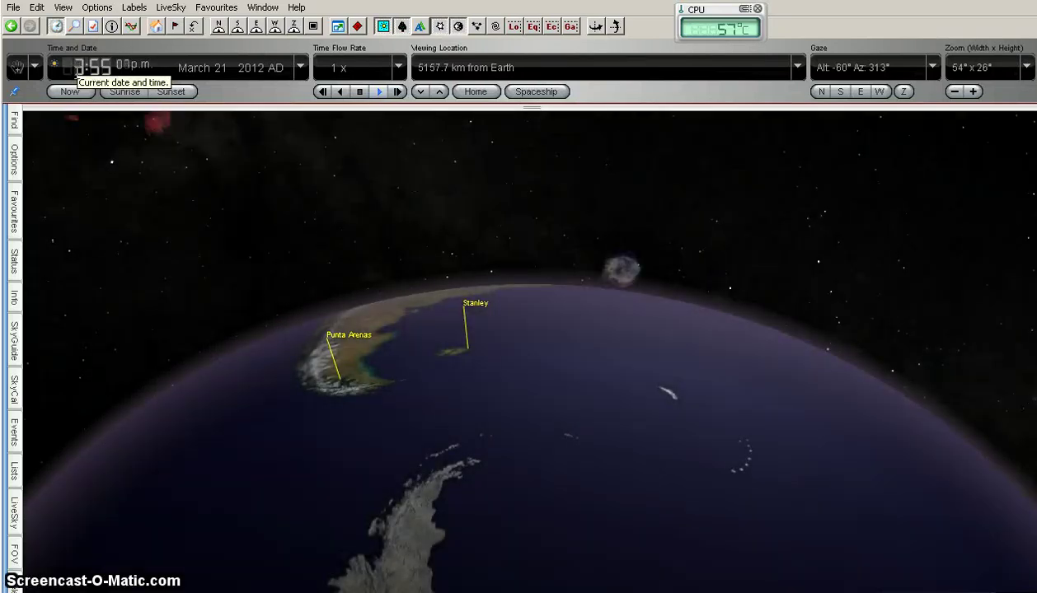
Zoom out to about 102° x 52° and examine the lighting from Punta Arenas and Stanley across to Antarctica and the South Pole.
mouse_move(316, 372)
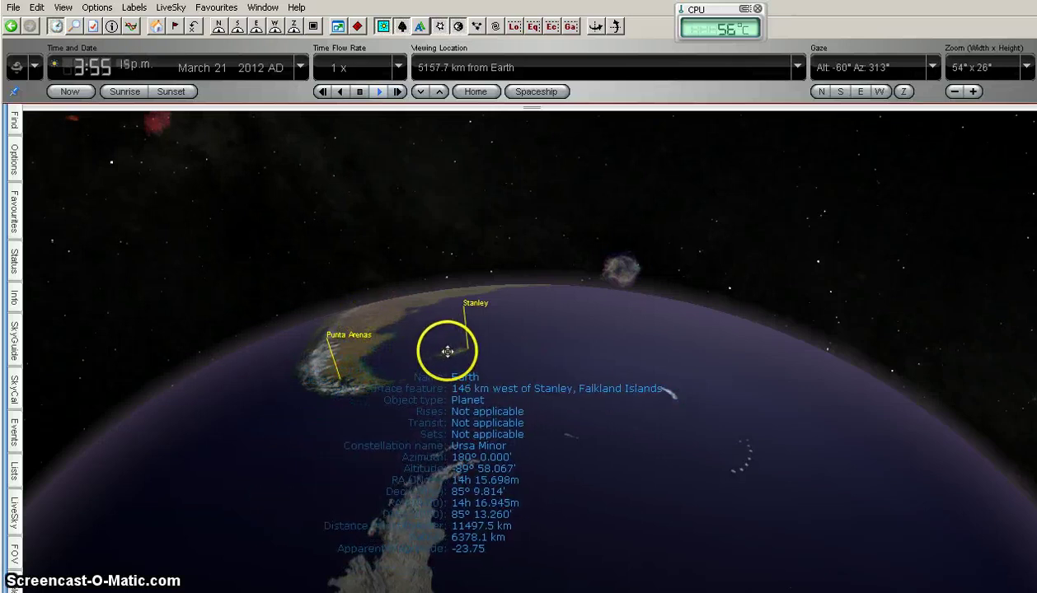
scroll(445, 277, "down", 2)
scroll(444, 277, "down", 2)
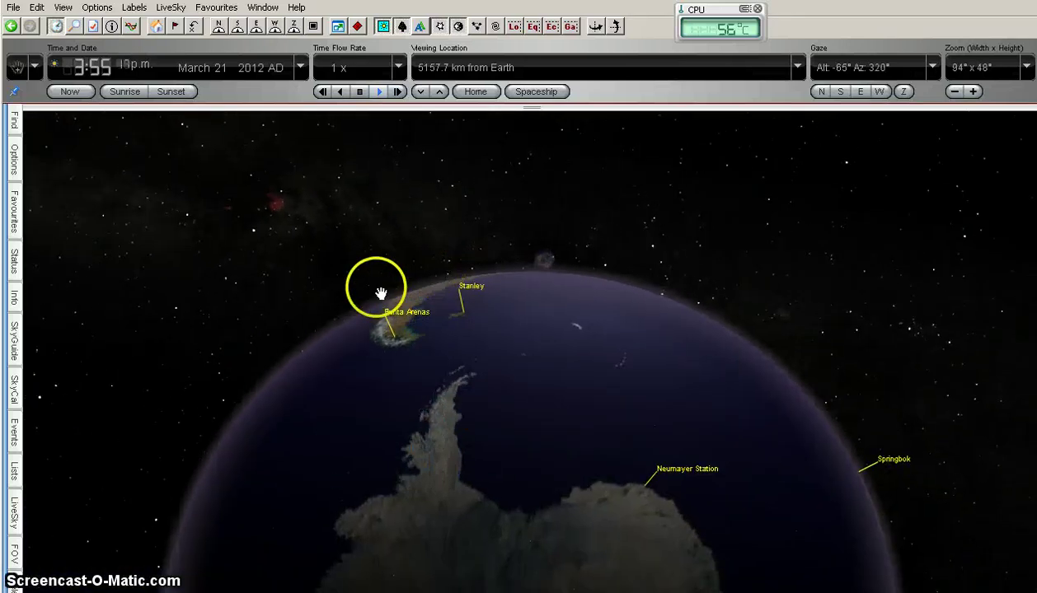
left_click_drag(217, 298, 153, 228)
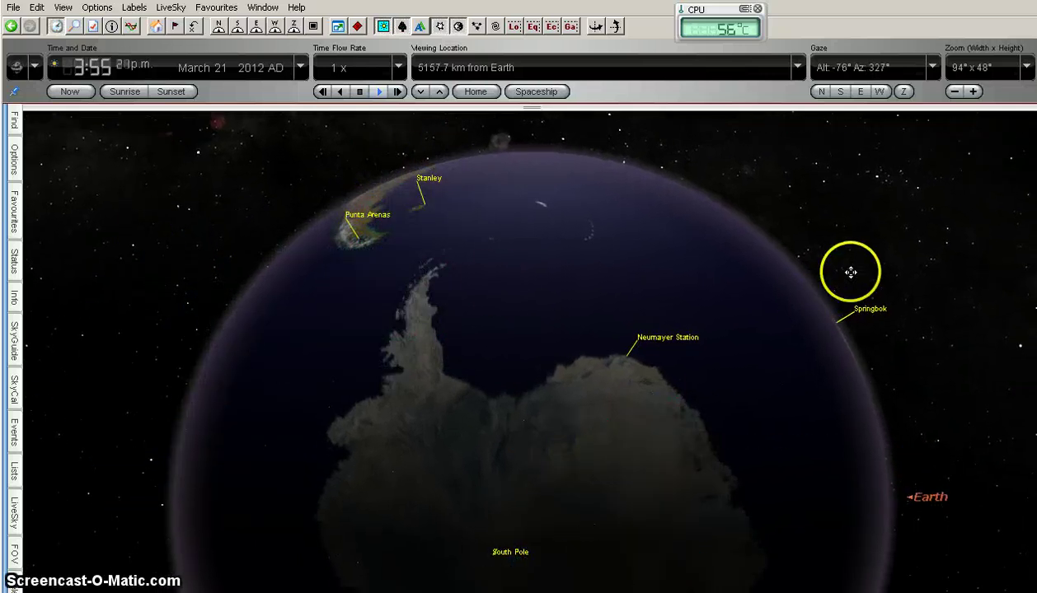
left_click_drag(857, 265, 861, 266)
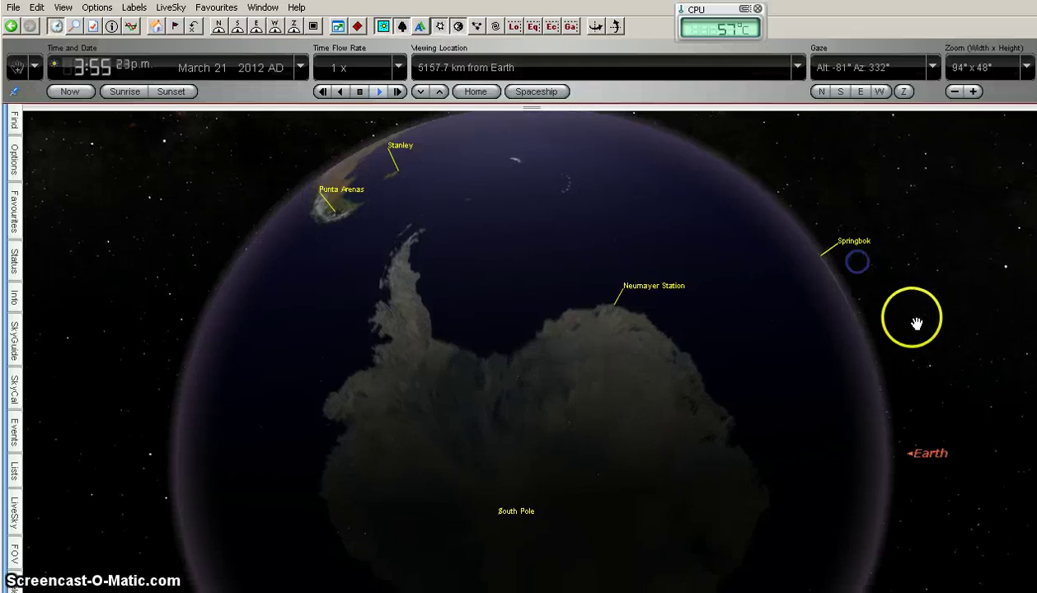
left_click_drag(917, 329, 914, 325)
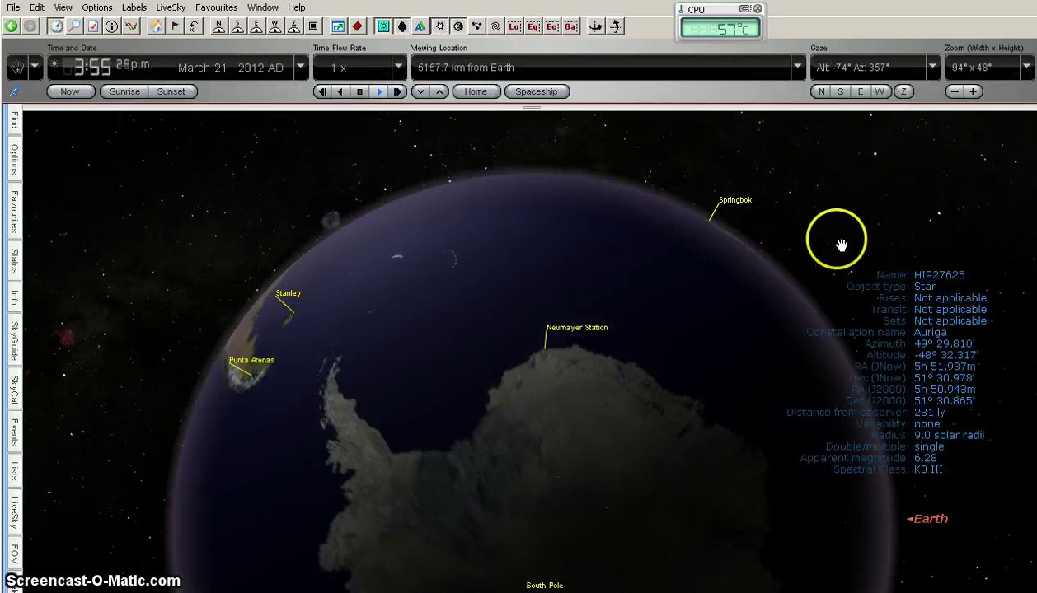
scroll(867, 301, "down", 2)
mouse_move(344, 383)
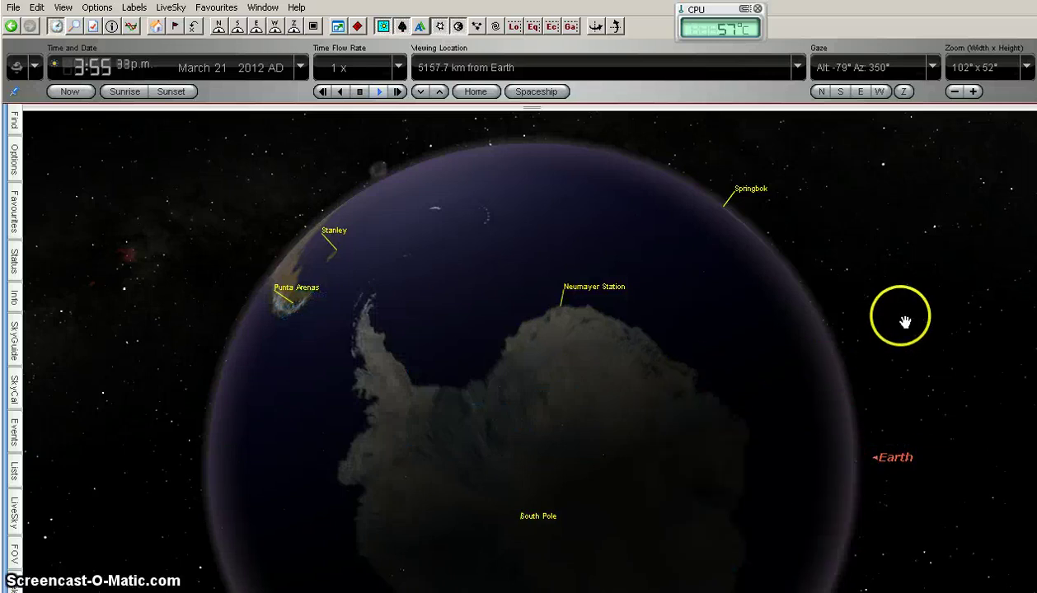
Turn the view around Antarctica to Hobart, Sydney and Christchurch, and raise the viewing location to 7361.7 km from Earth.
left_click_drag(900, 313, 914, 295)
left_click_drag(919, 212, 919, 213)
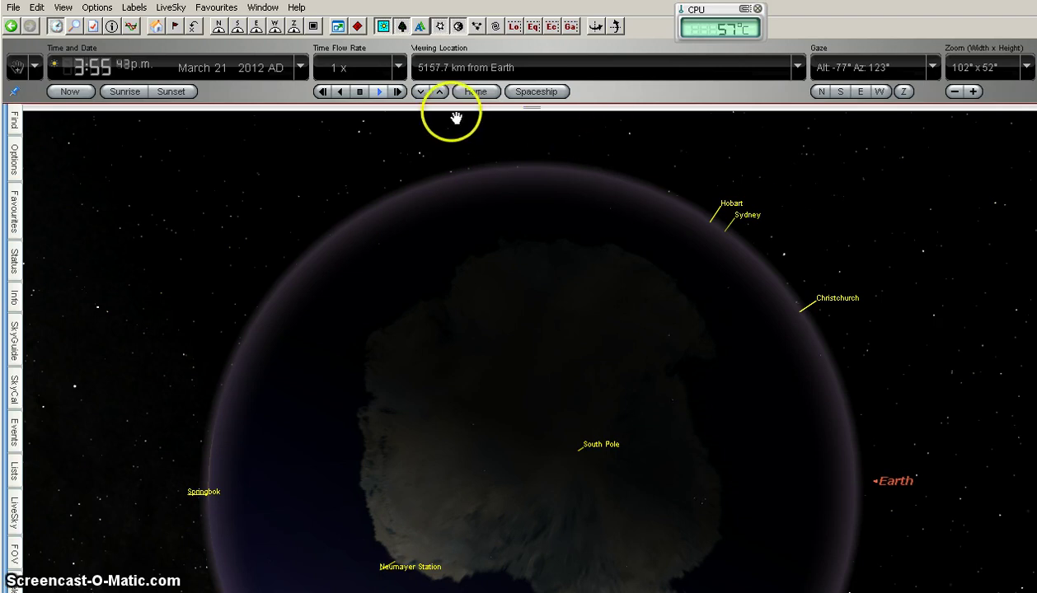
left_click(440, 92)
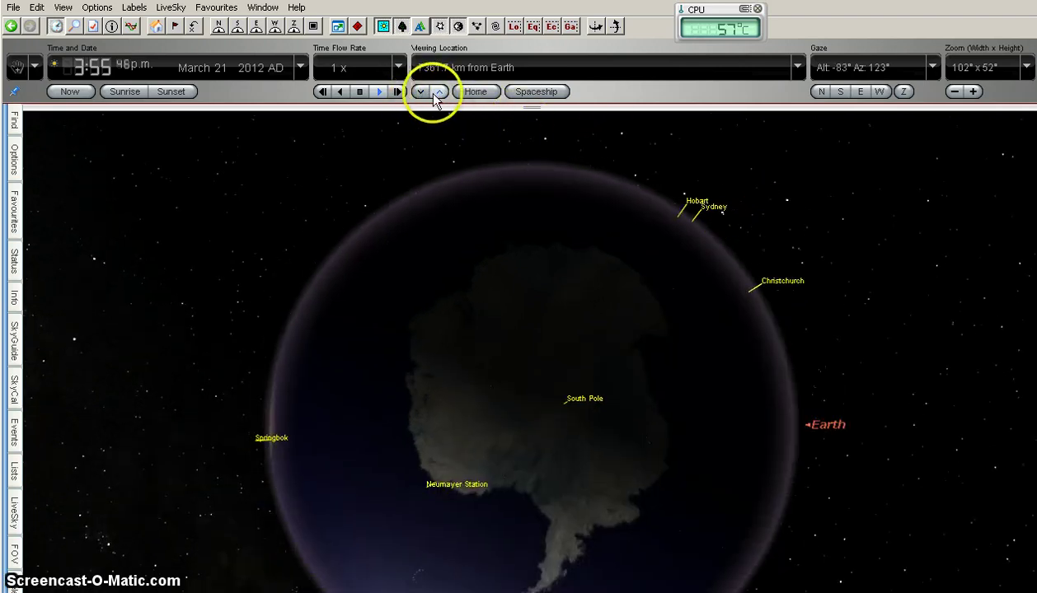
Advance the simulation time through the night to 10:55 a.m. on March 22, 2012.
left_click(80, 66)
key("Up")
key("Up")
key("Up")
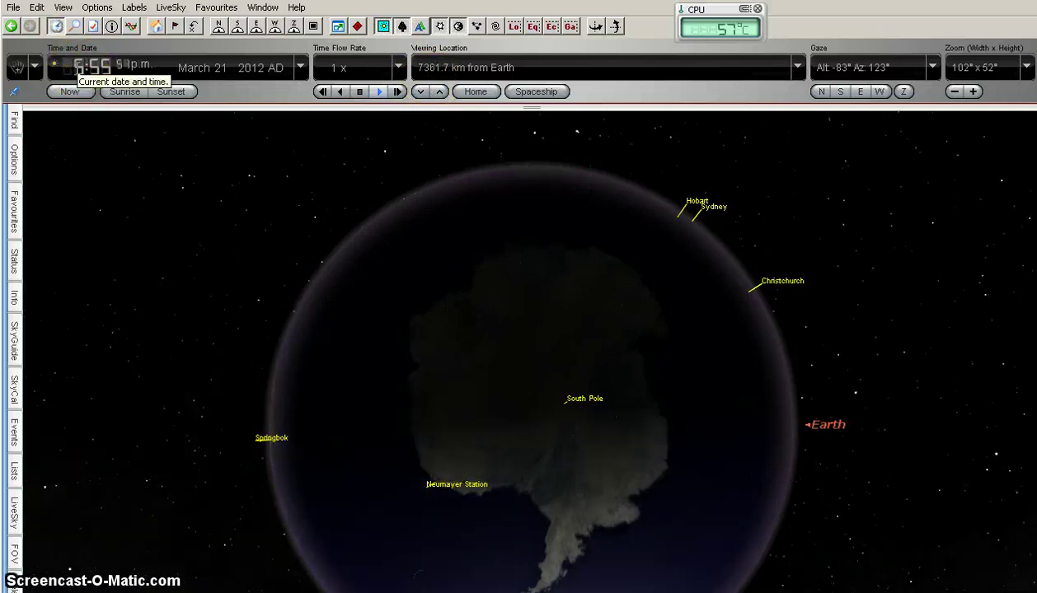
key("Up")
key("Up")
key("Up")
key("Up")
key("Up")
key("Up")
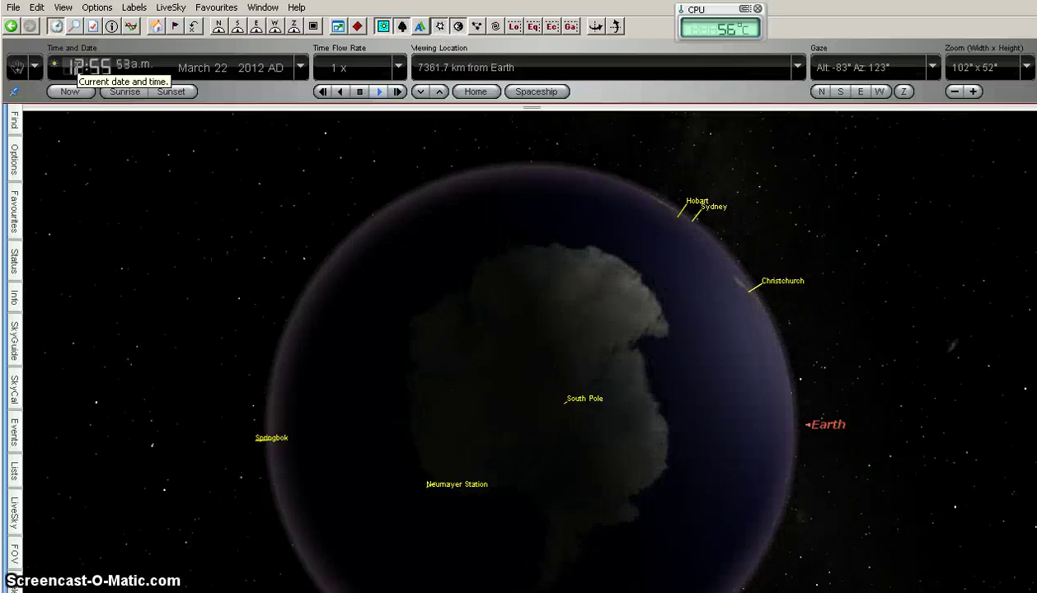
key("Up")
key("Up")
type("10")
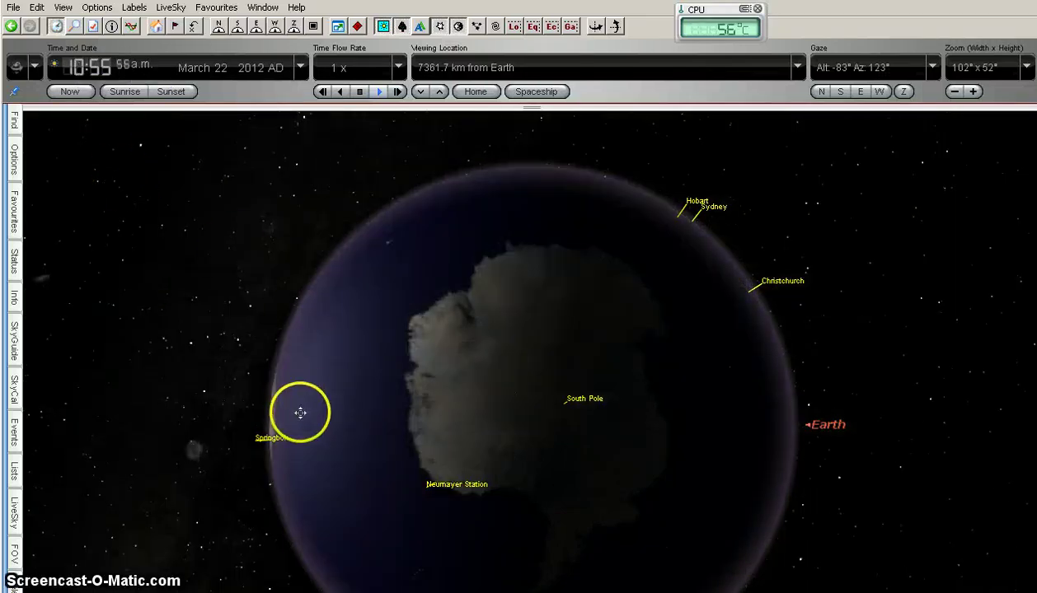
Turn the view to Springbok and zoom in to about 26° x 13° on the lit coast of South Africa.
left_click_drag(227, 292, 226, 293)
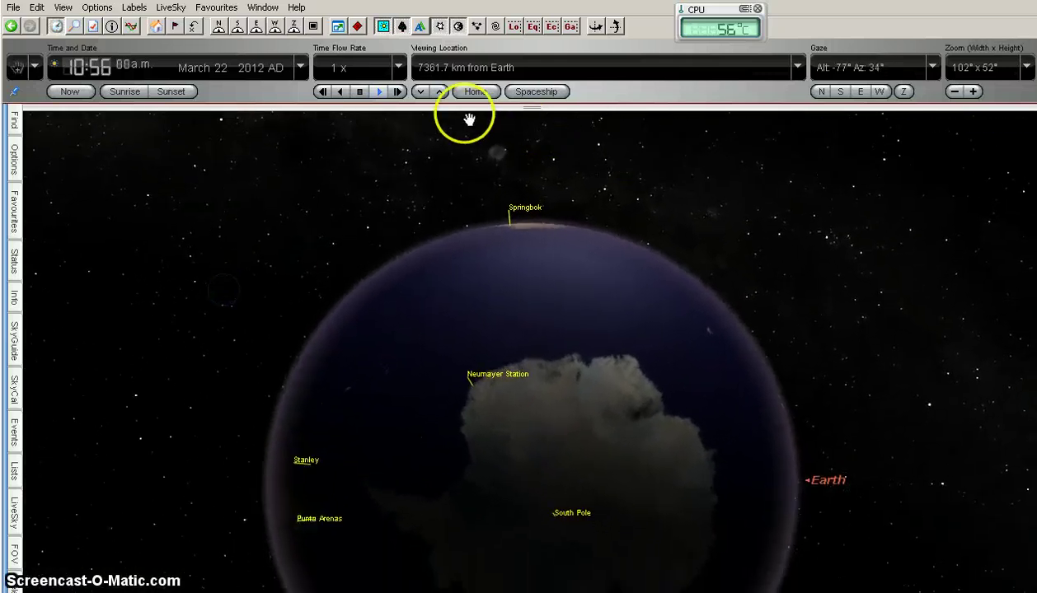
scroll(488, 261, "up", 2)
mouse_move(488, 261)
scroll(488, 261, "up", 5)
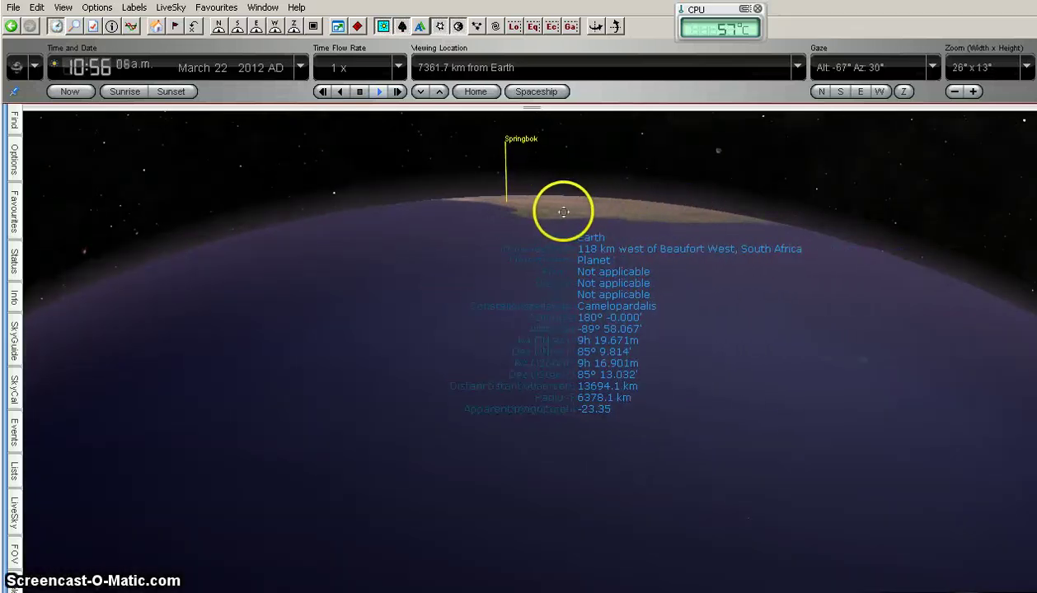
Turn the view to Punta Arenas and Stanley and advance the simulation time to 4:56 p.m. on March 22, 2012.
left_click_drag(242, 170, 241, 175)
left_click_drag(109, 195, 810, 267)
left_click_drag(246, 254, 333, 177)
left_click(73, 67)
key("Up")
key("Up")
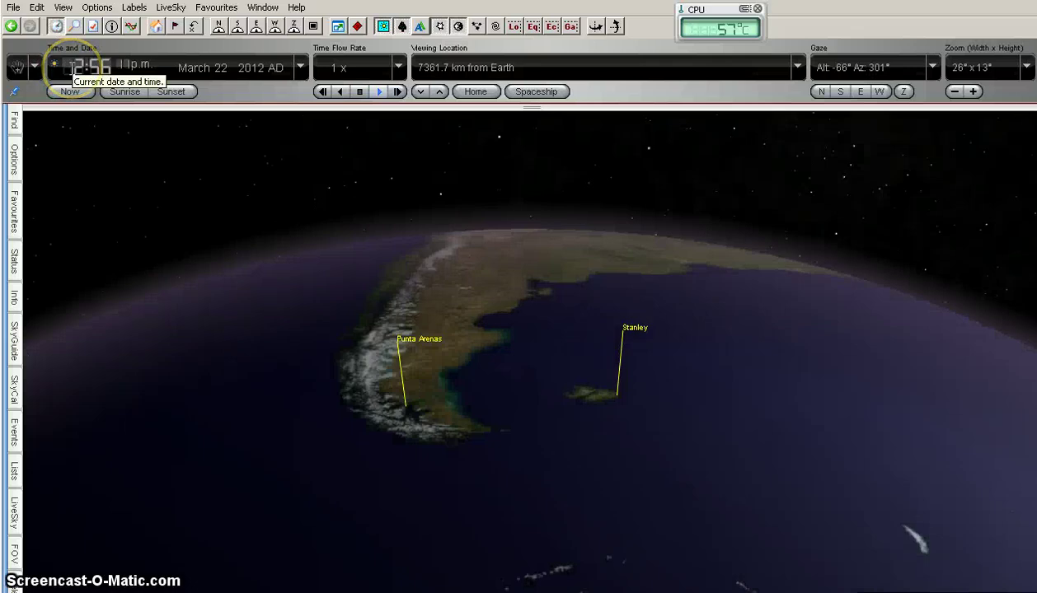
key("Up")
key("Up")
key("Up")
key("Up")
mouse_move(475, 423)
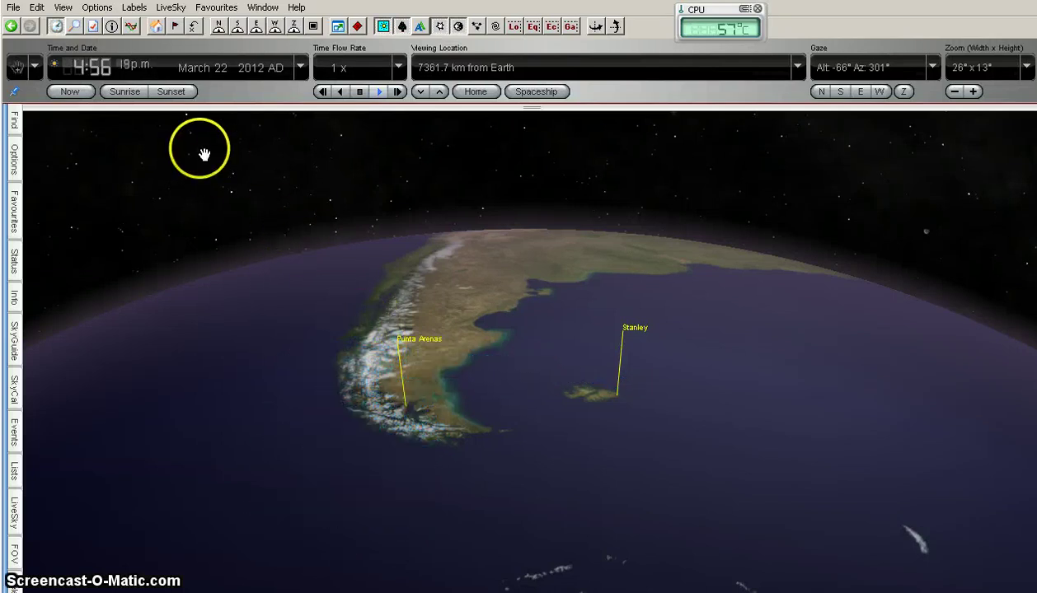
Zoom out to about 101° x 52° and move the viewing location out to 375512.2 km from Earth.
scroll(203, 153, "down", 6)
scroll(198, 151, "down", 5)
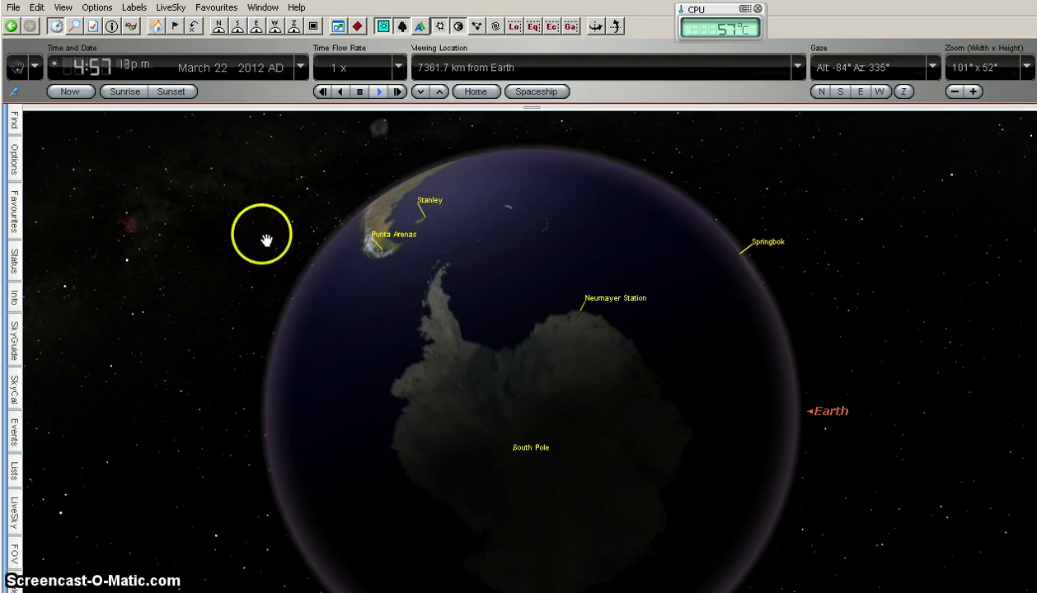
left_click(438, 92)
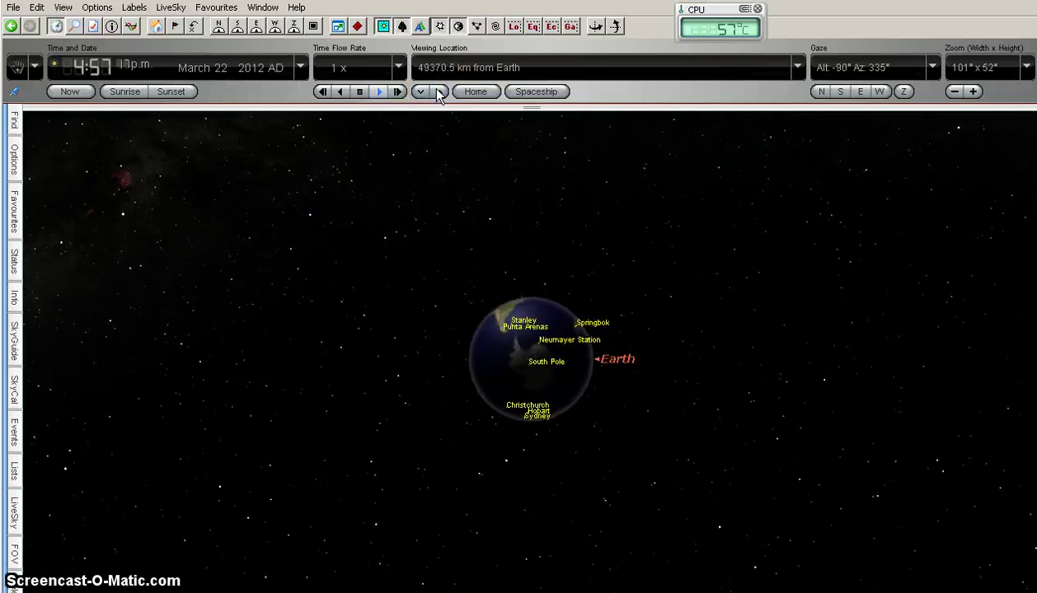
left_click(438, 91)
left_click(438, 92)
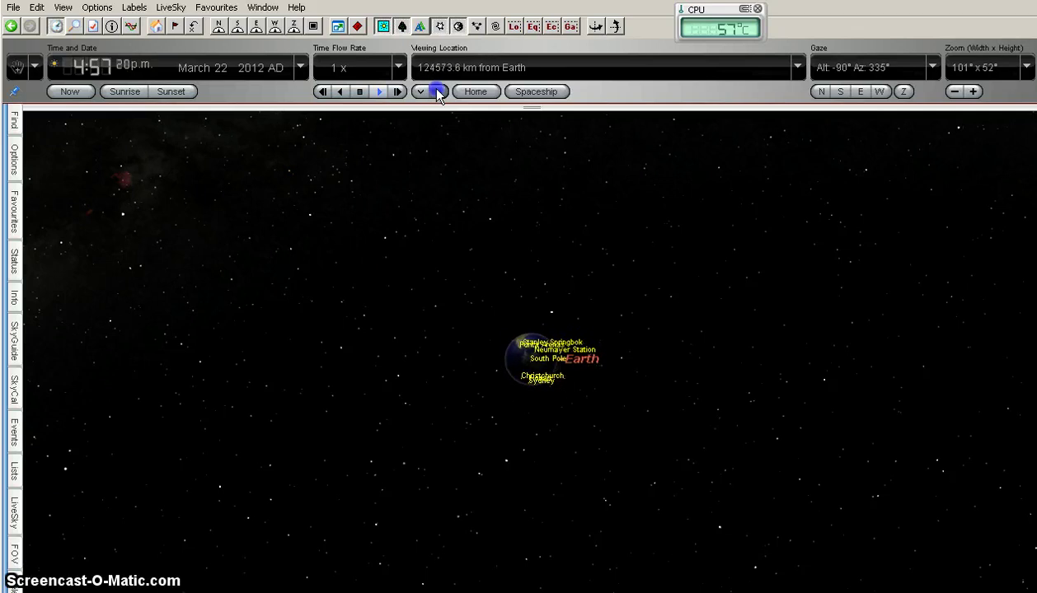
left_click(438, 91)
left_click(438, 91)
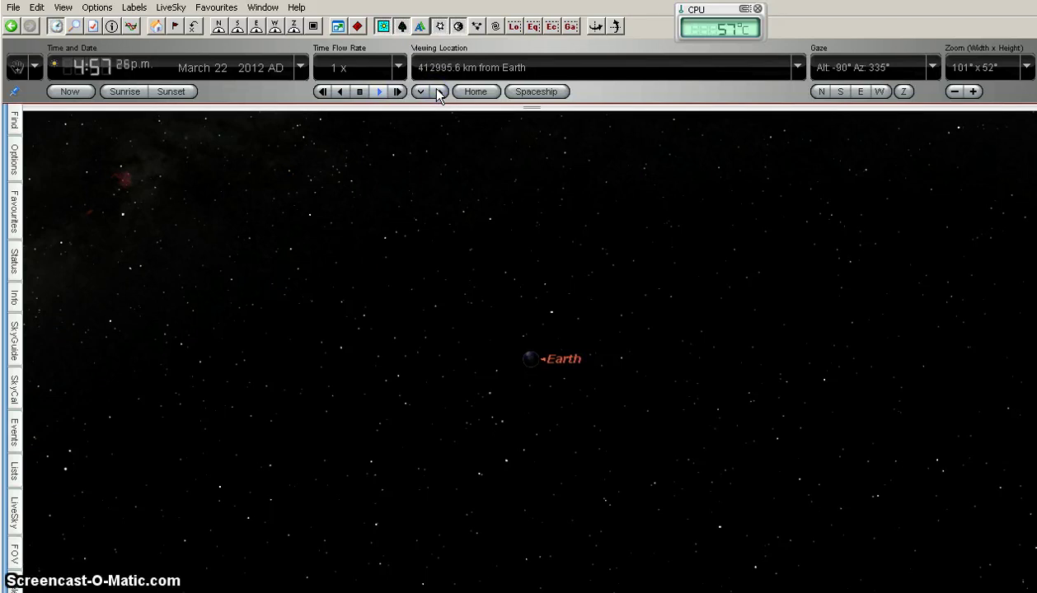
left_click(422, 92)
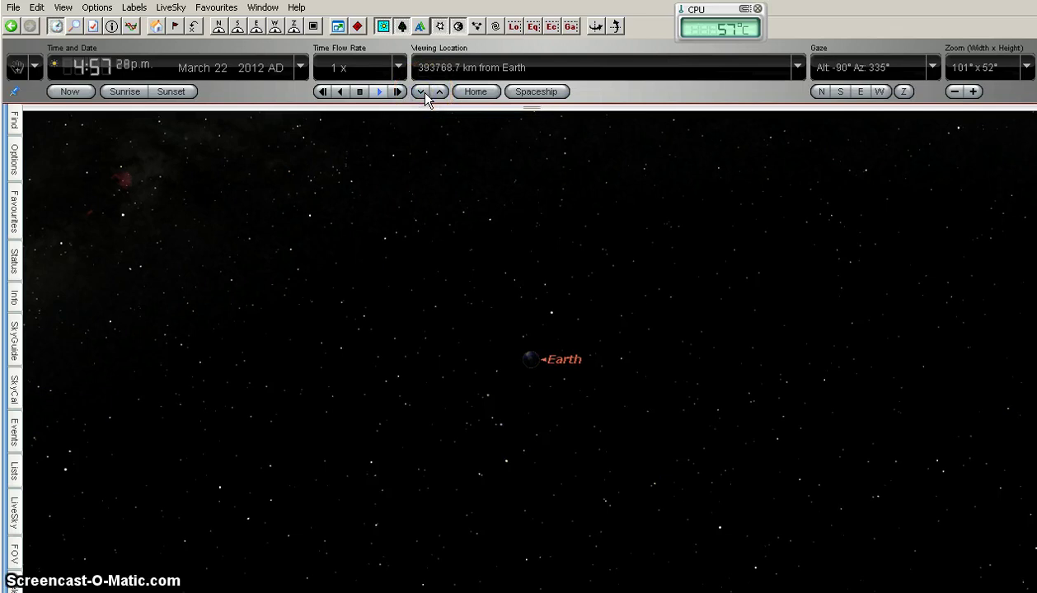
left_click(421, 92)
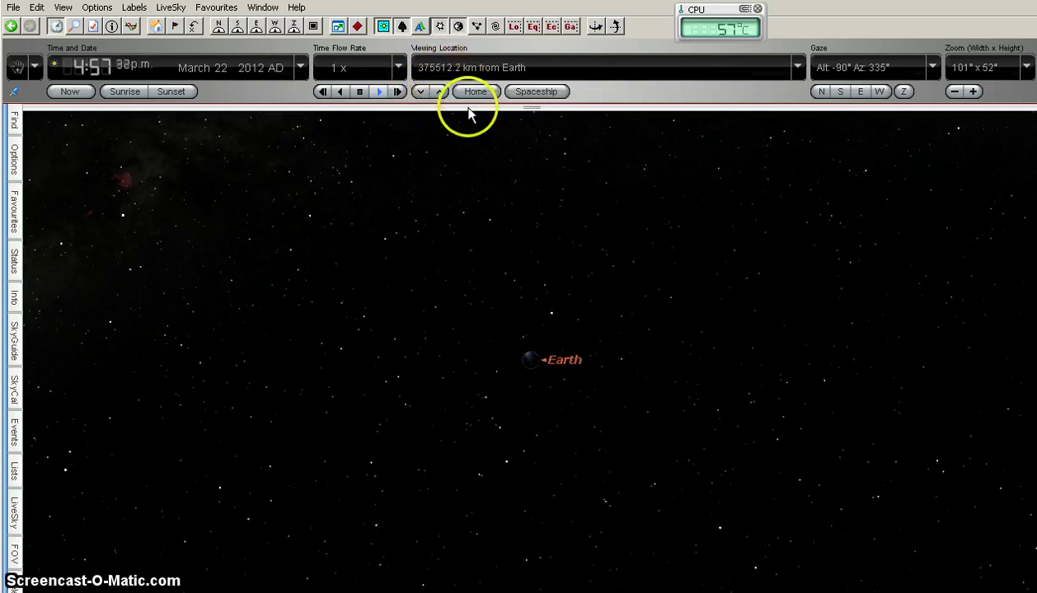
Zoom in on the distant Earth to about 4° x 2° so the whole southern hemisphere fills the view.
scroll(535, 387, "up", 5)
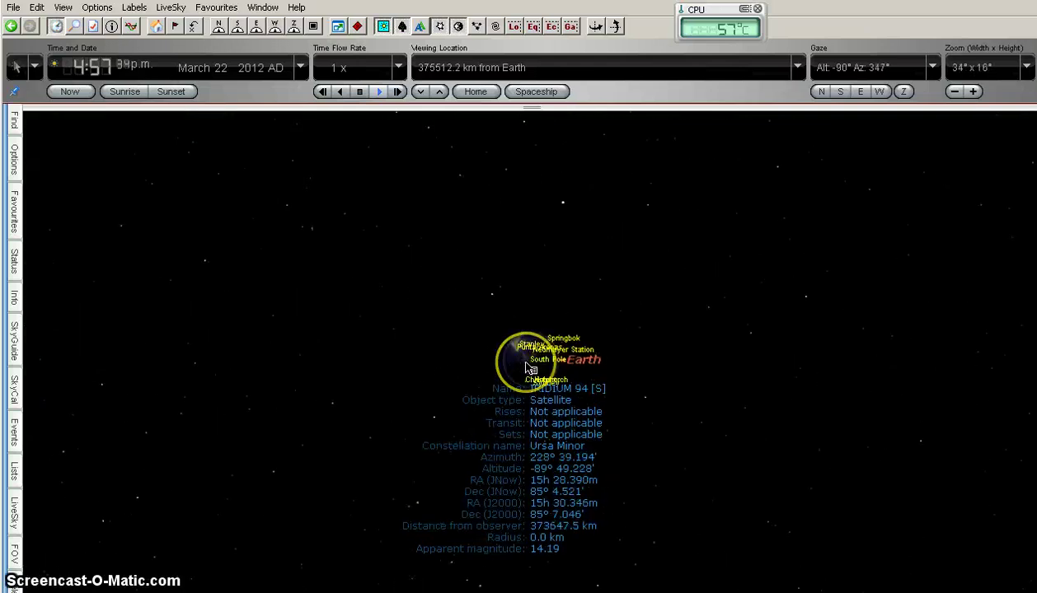
left_click(528, 367)
scroll(528, 367, "up", 4)
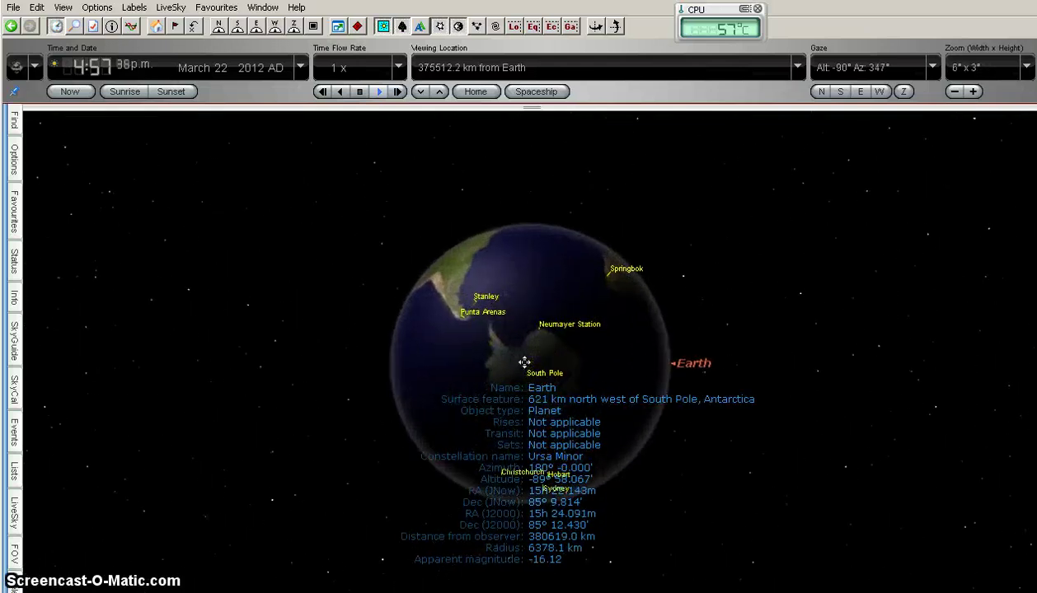
scroll(528, 362, "up", 2)
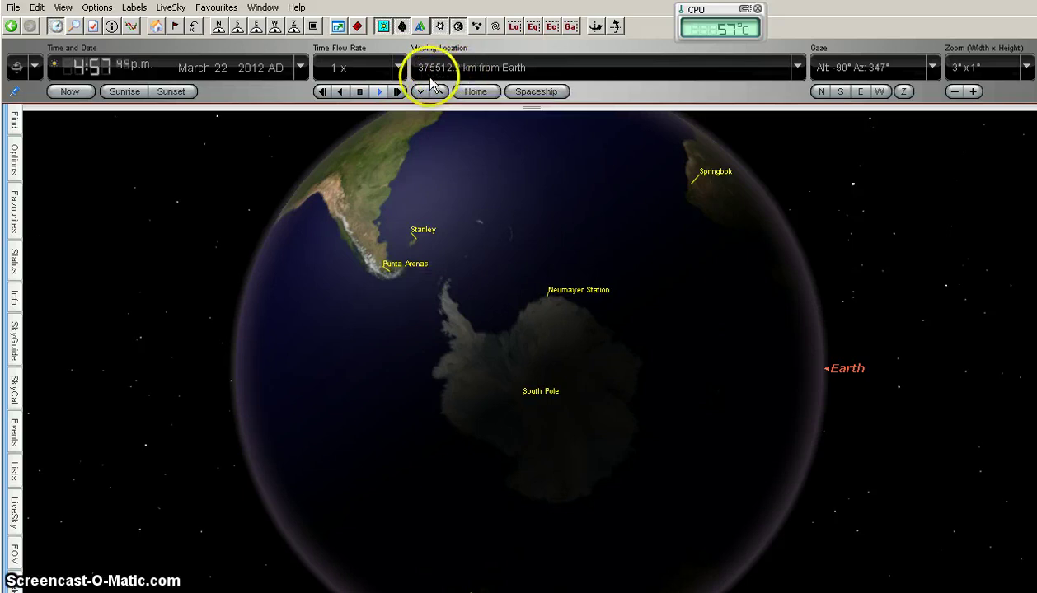
scroll(379, 294, "down", 2)
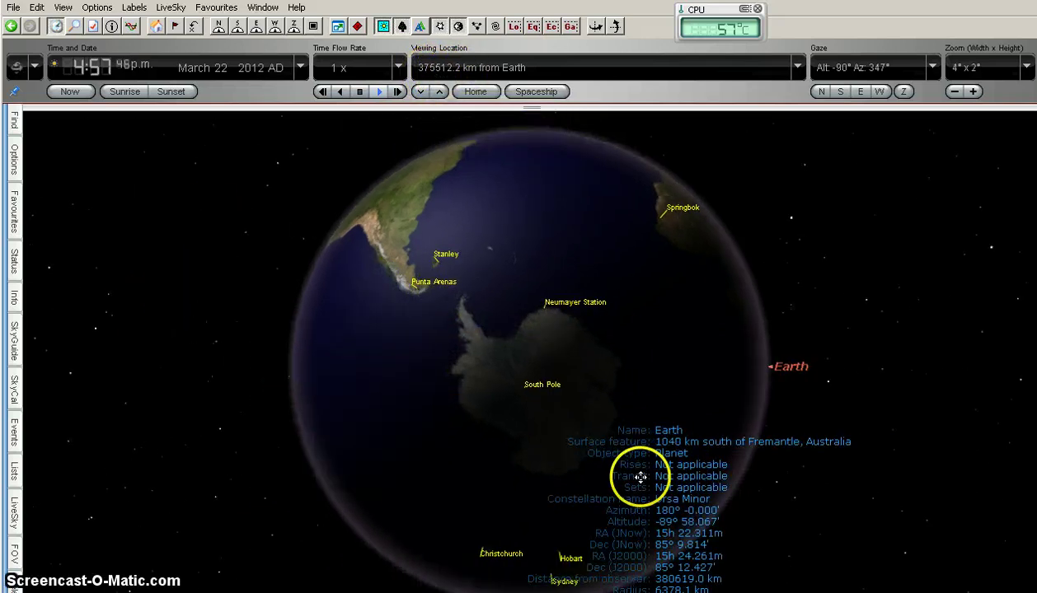
Advance the simulation time hour by hour to 3:57 a.m. on March 23, 2012.
key("Up")
key("Up")
key("Up")
key("Up")
key("Up")
key("Up")
key("Up")
key("Up")
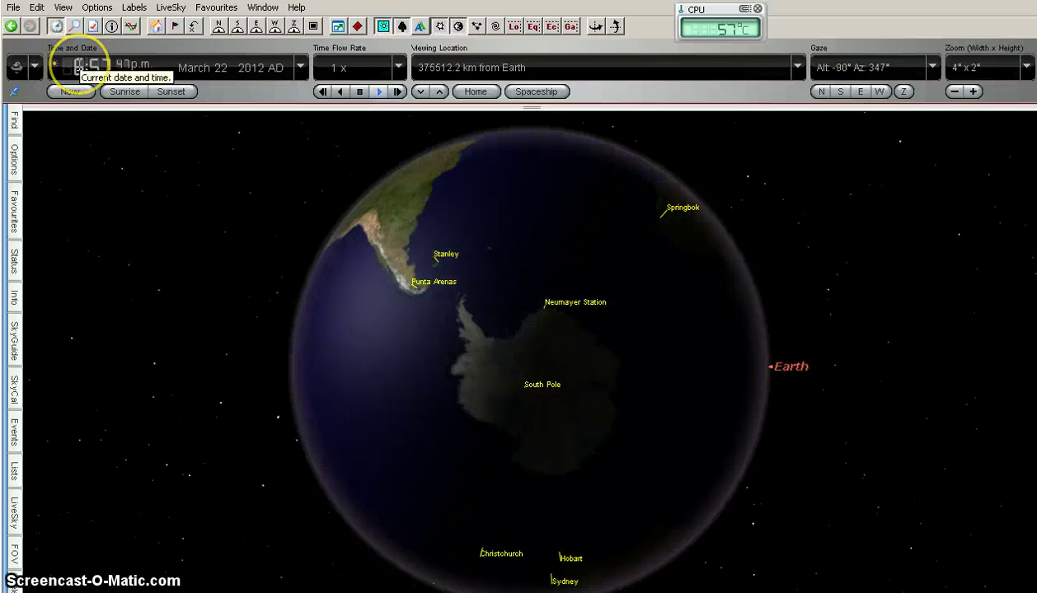
scroll(78, 66, "up", 1)
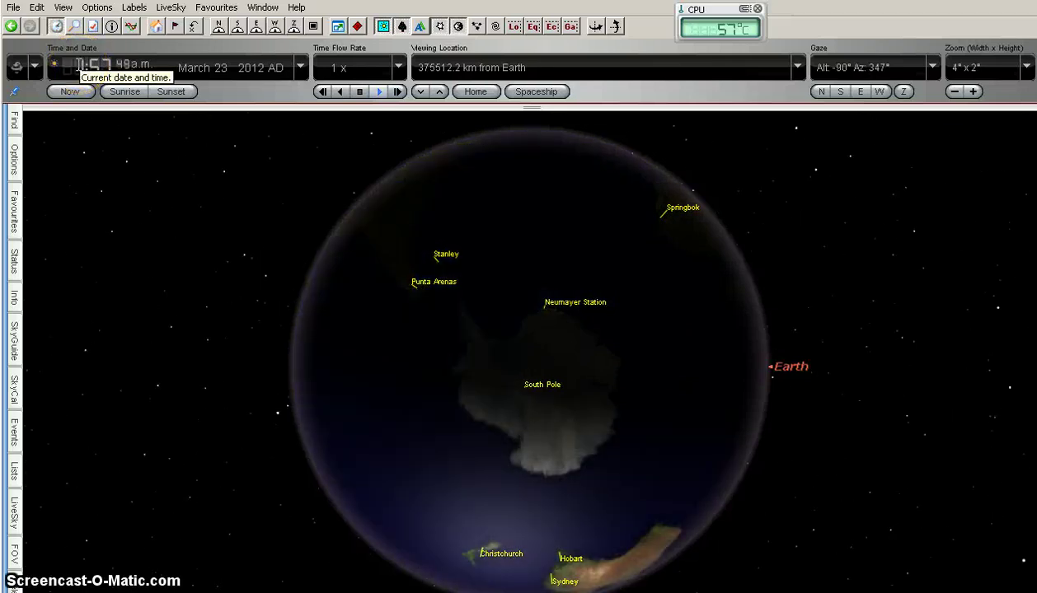
scroll(78, 66, "up", 2)
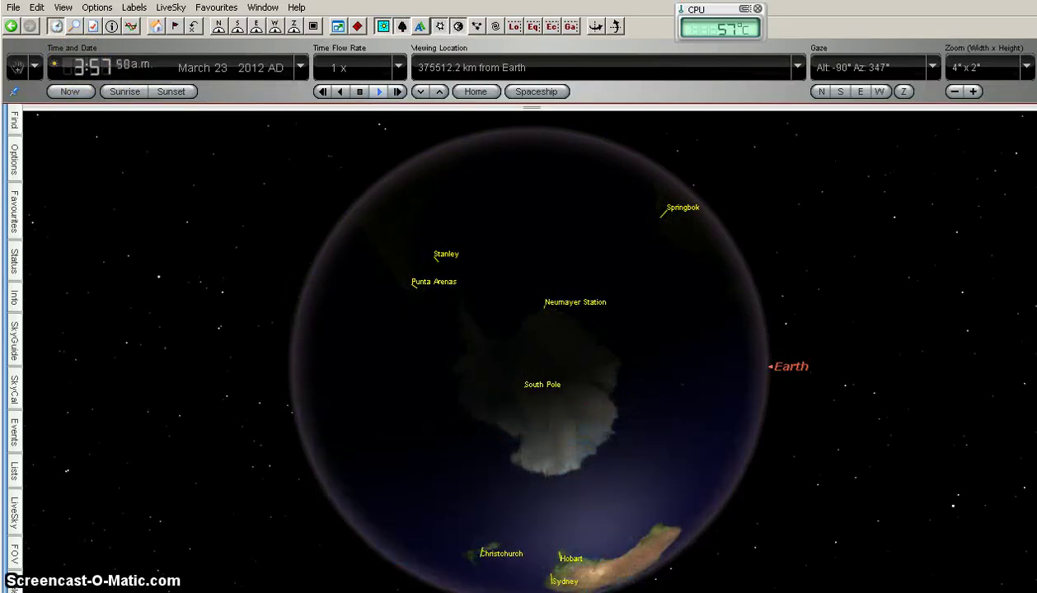
Turn the globe to bring Australia and New Zealand upright beyond Antarctica, and set the time back to 1:58 a.m. on March 23, 2012.
mouse_move(712, 316)
left_click_drag(798, 266, 799, 272)
mouse_move(453, 176)
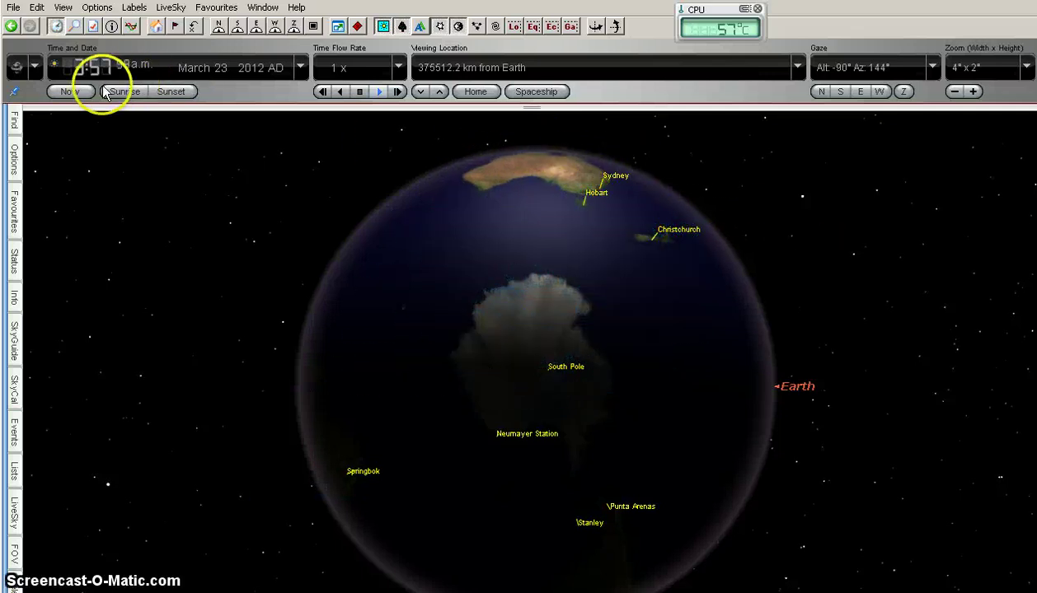
key("Up")
key("Up")
key("Down")
key("Down")
key("Down")
key("Down")
key("Down")
key("Up")
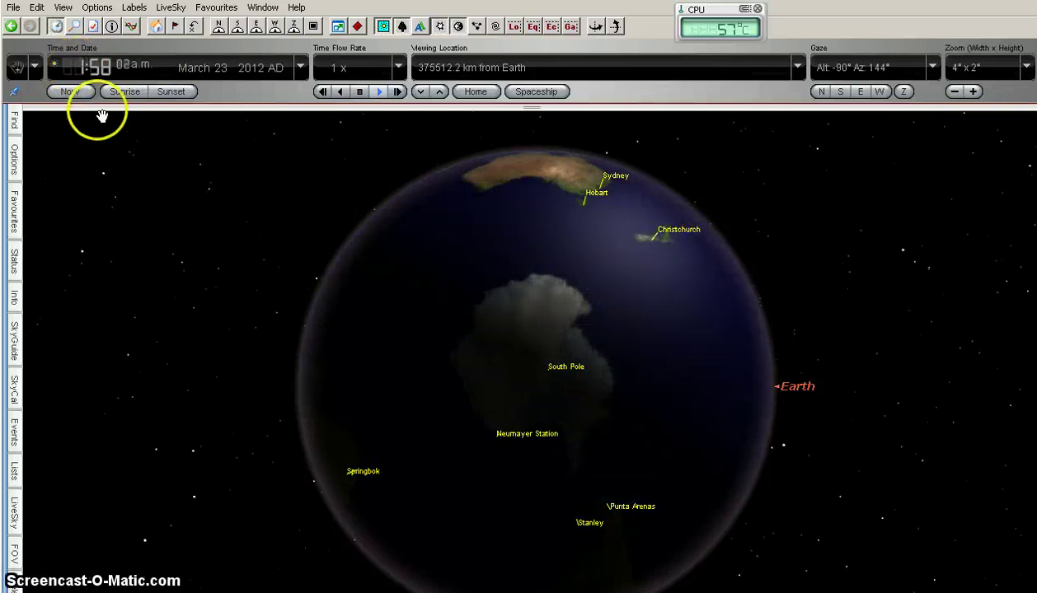
Advance the simulation time to 9:58 a.m. on March 23, 2012, following the daylight across Antarctica toward Springbok.
scroll(82, 67, "up", 3)
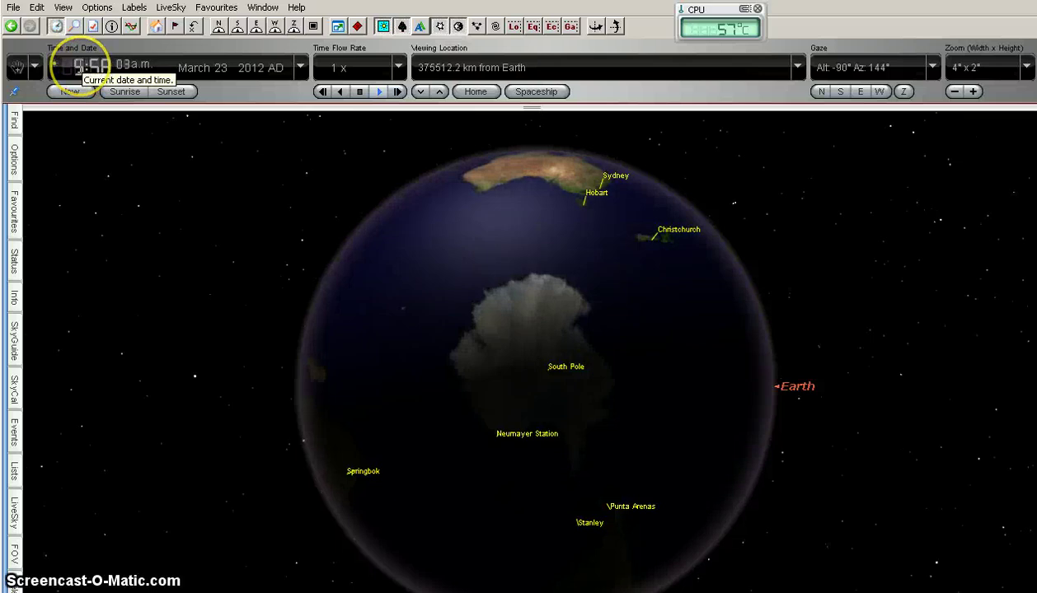
key("Up")
key("Up")
key("Up")
key("Up")
key("Up")
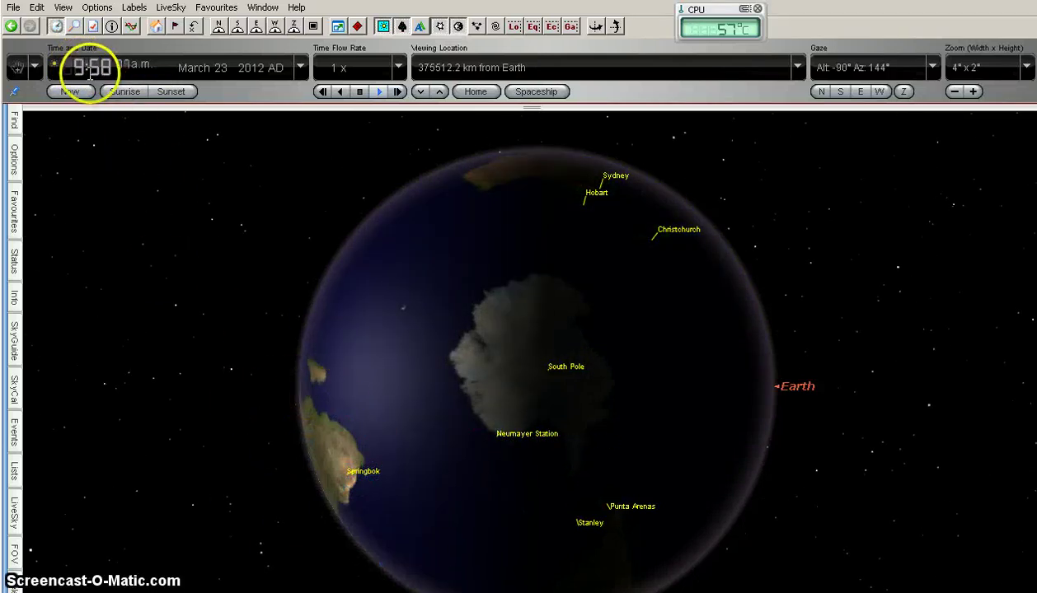
Advance the simulation time hour by hour to 4:58 p.m. on March 23, 2012.
key("Up")
key("Up")
key("Up")
key("Up")
key("Up")
key("Up")
key("Up")
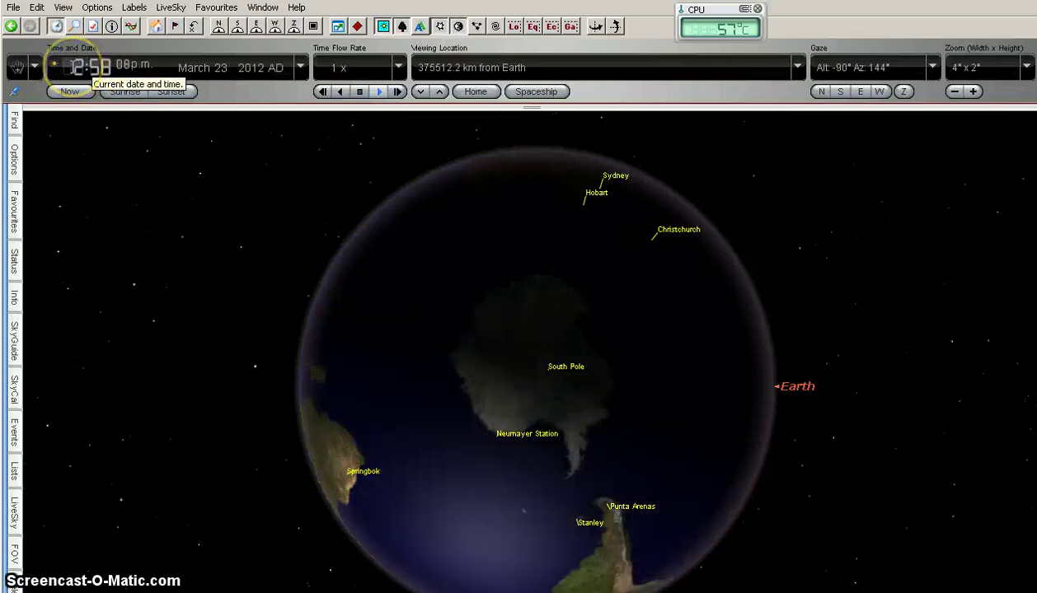
Turn the globe to bring South America upright beyond Antarctica and zoom out to about 5° x 2° around the South Pole.
left_click_drag(666, 342, 229, 356)
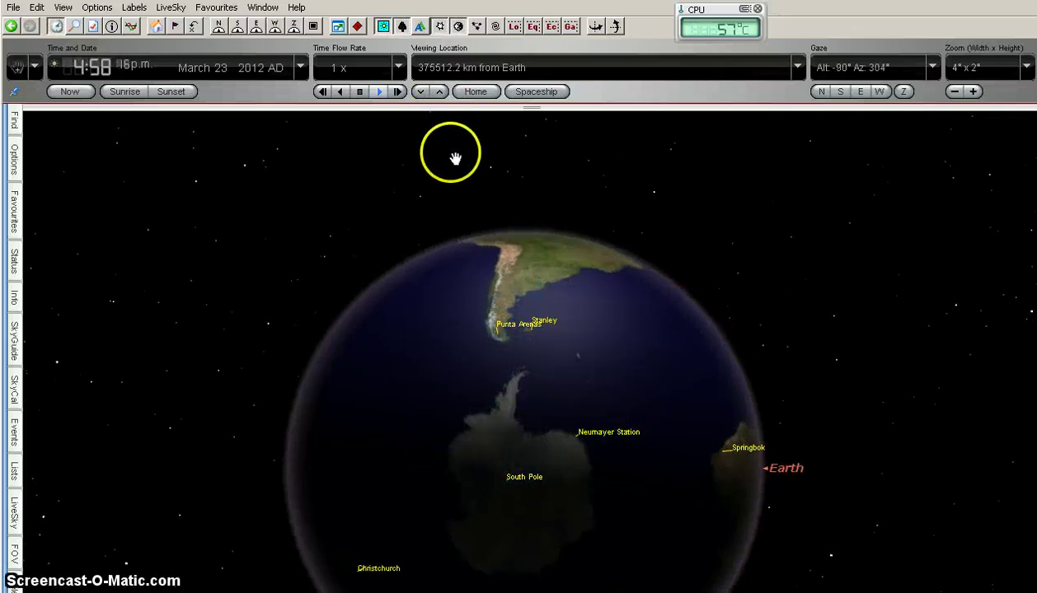
left_click_drag(606, 183, 614, 185)
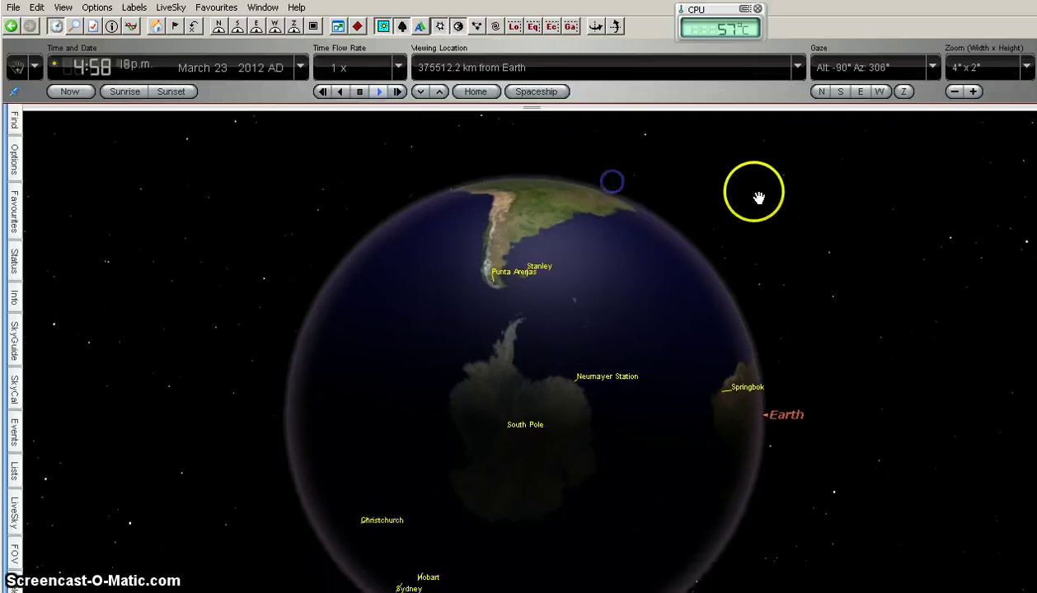
left_click_drag(772, 203, 771, 200)
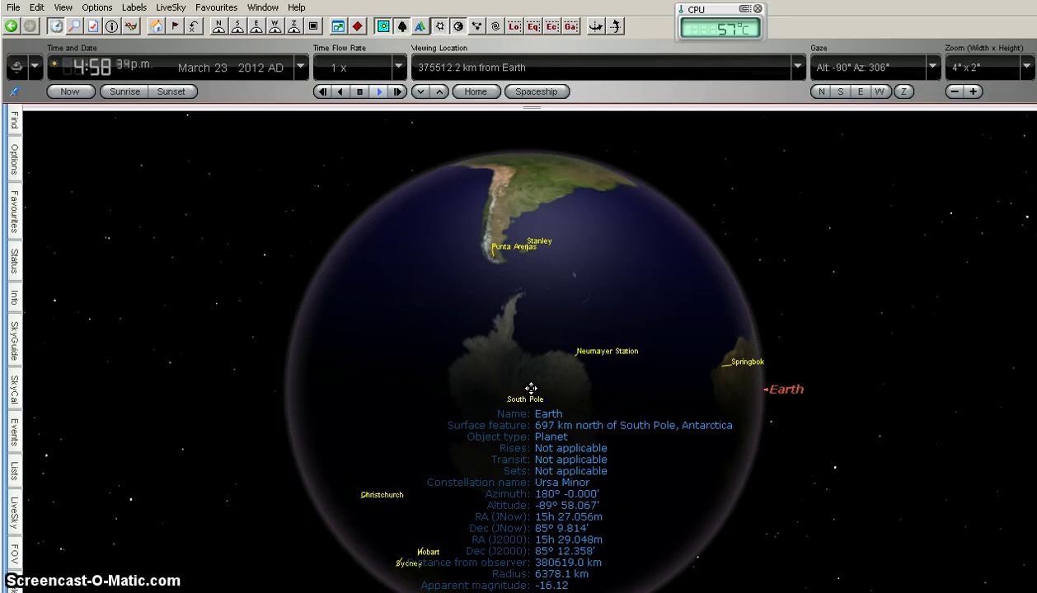
scroll(530, 388, "down", 3)
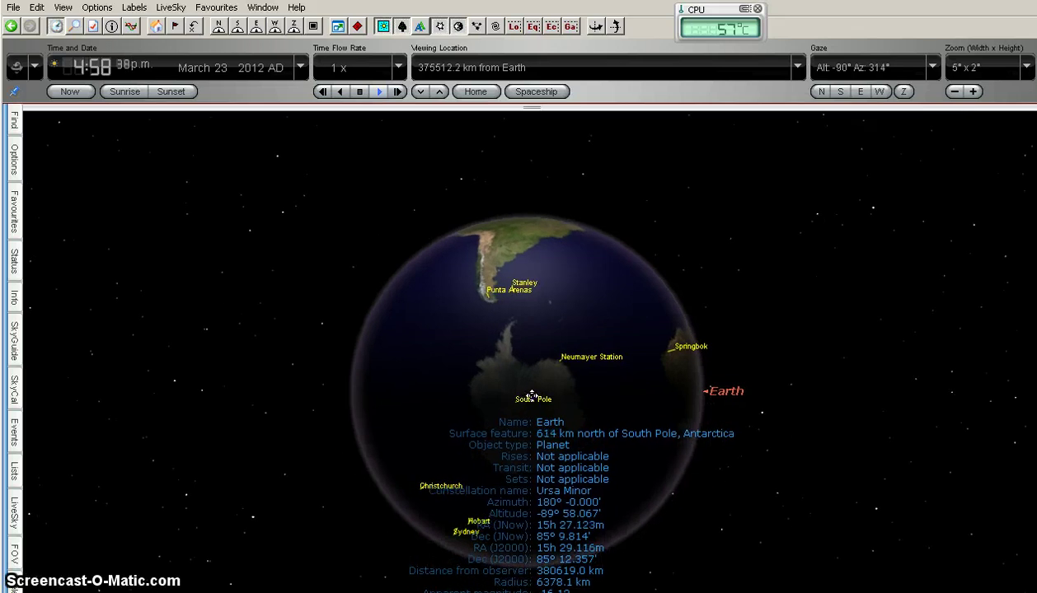
left_click(524, 393)
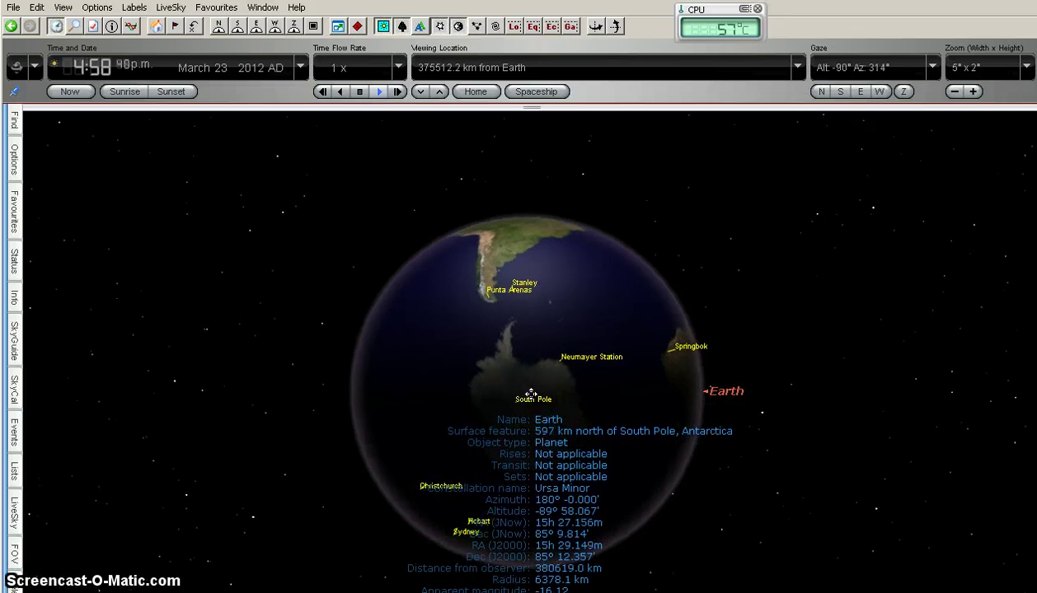